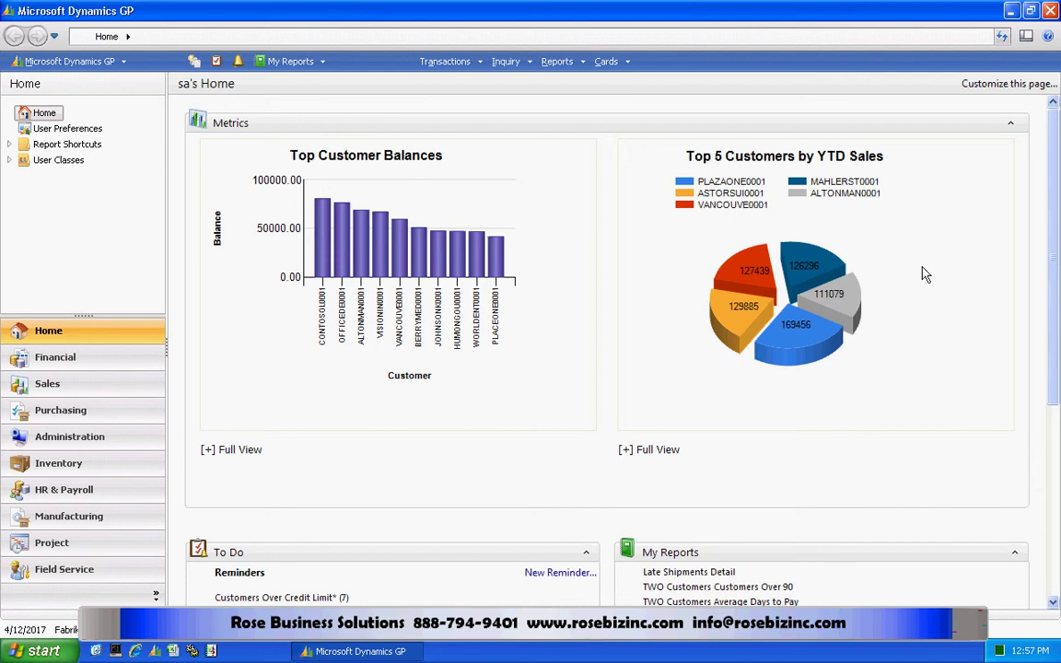
{"action": "left_click", "coordinate": [557, 61]}
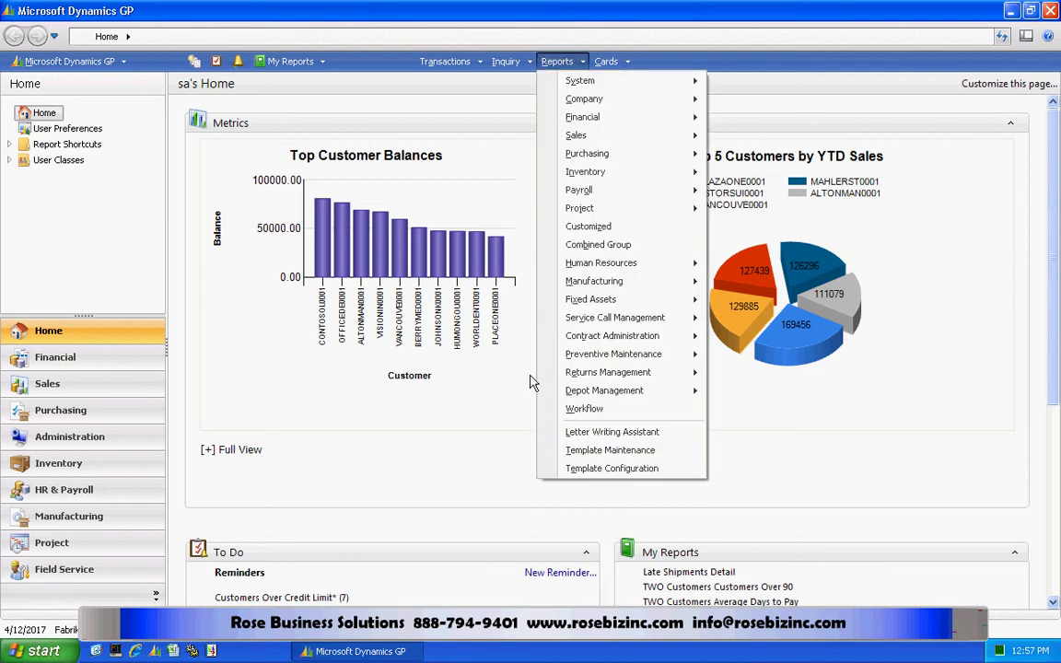
{"action": "left_click", "coordinate": [557, 468]}
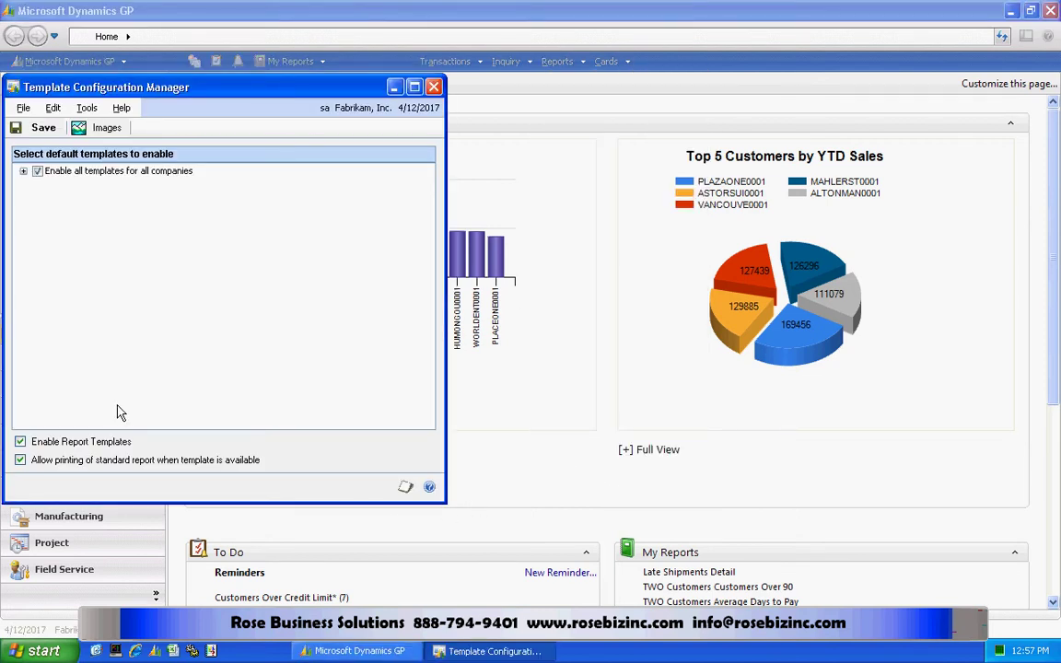
{"action": "left_click", "coordinate": [23, 170]}
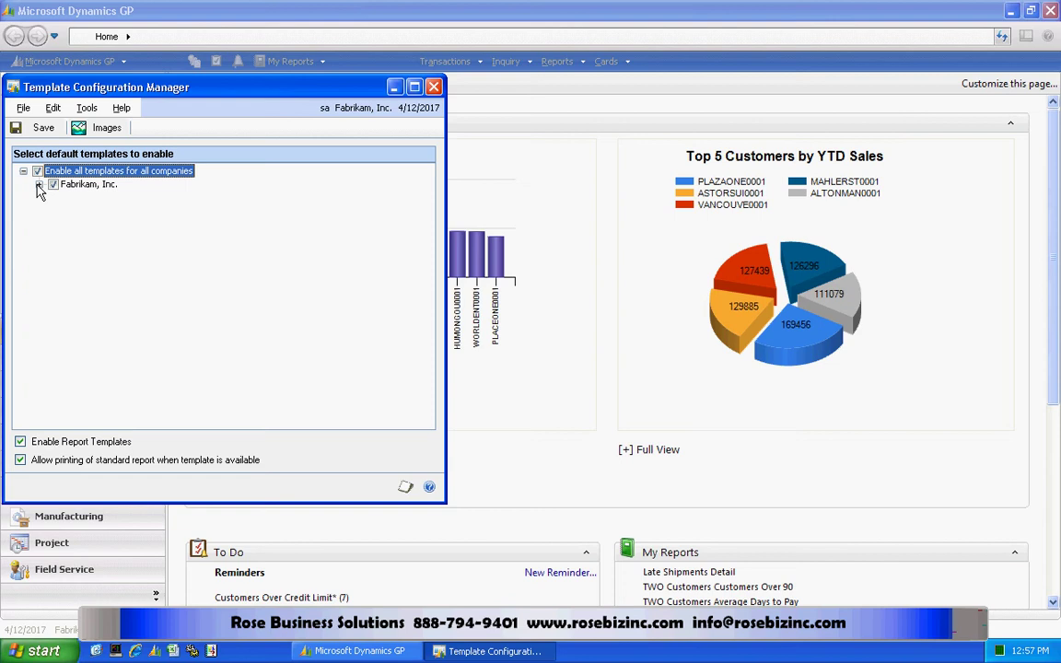
{"action": "left_click", "coordinate": [38, 184]}
{"action": "left_click", "coordinate": [54, 197]}
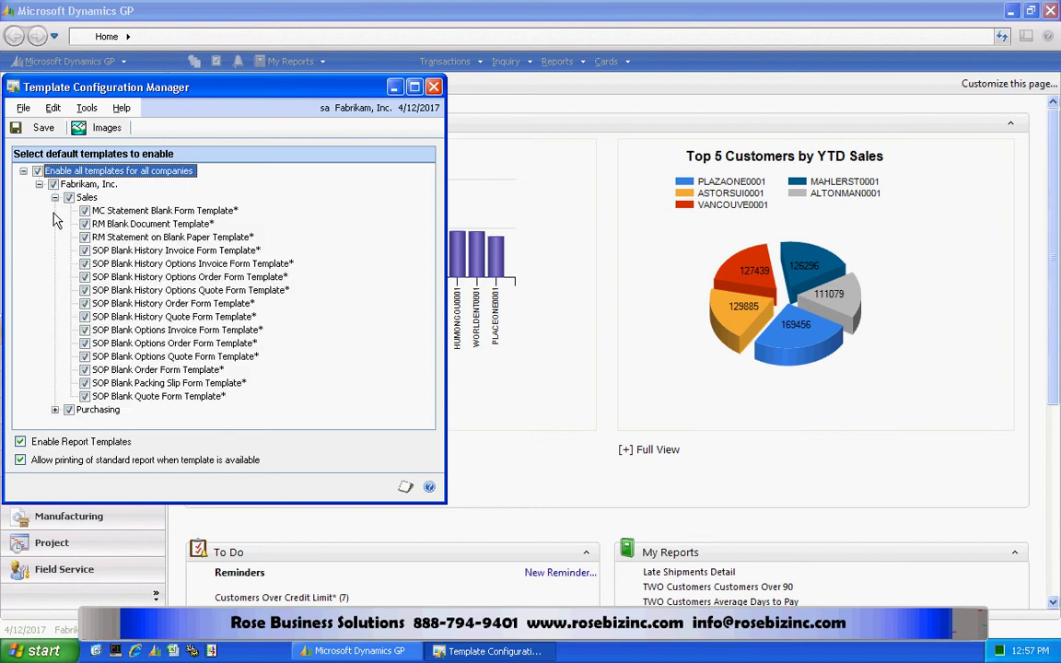
{"action": "left_click", "coordinate": [54, 408]}
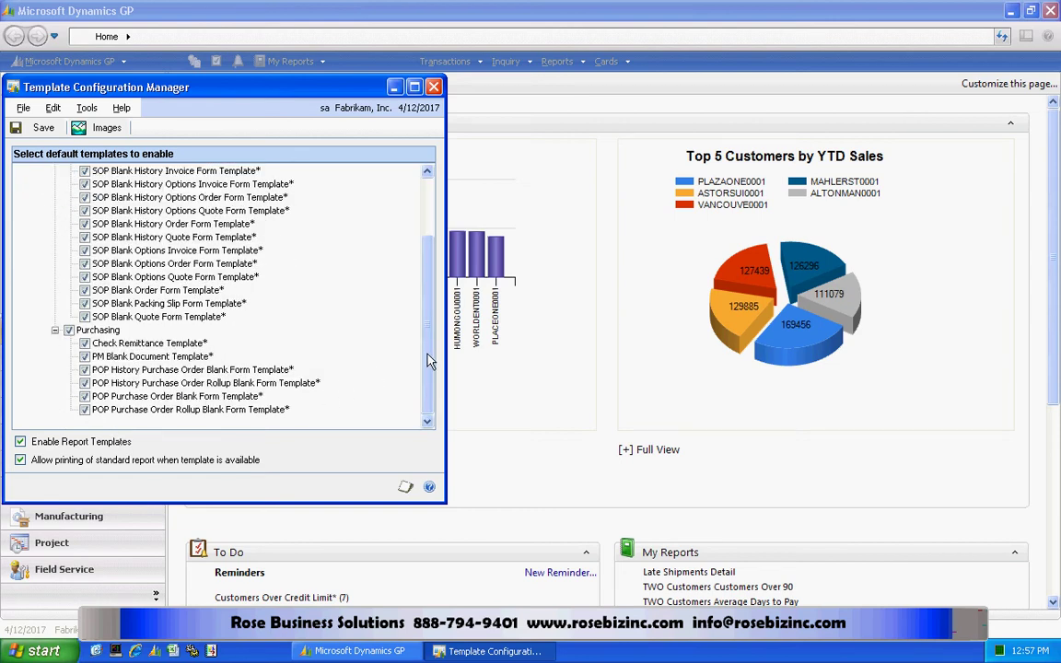
{"action": "left_click_drag", "start_coordinate": [427, 360], "coordinate": [427, 291]}
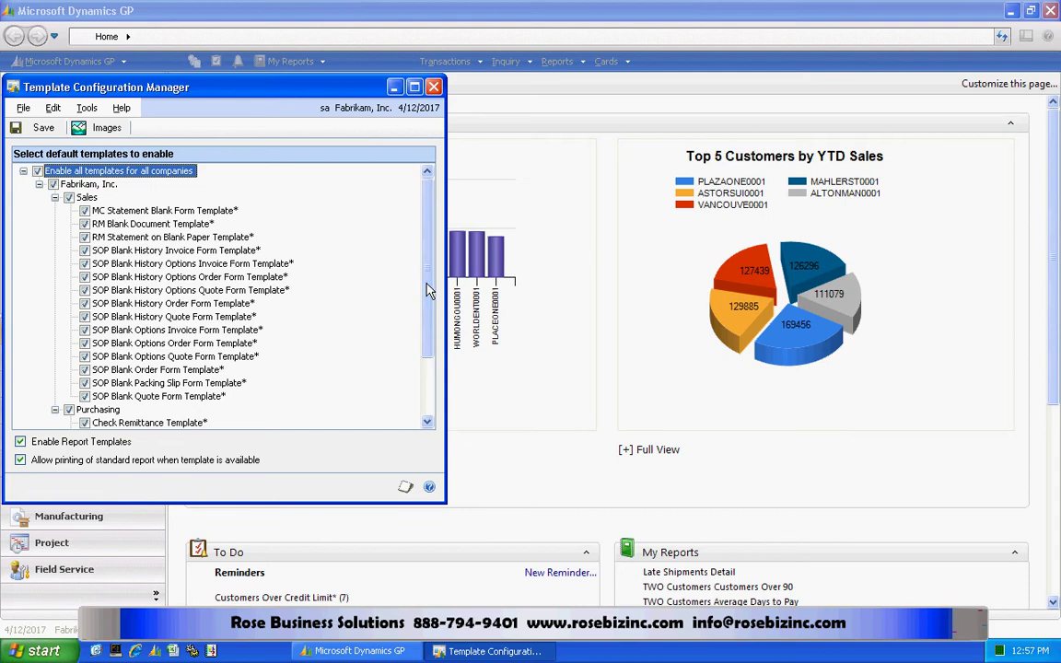
{"action": "left_click", "coordinate": [433, 89]}
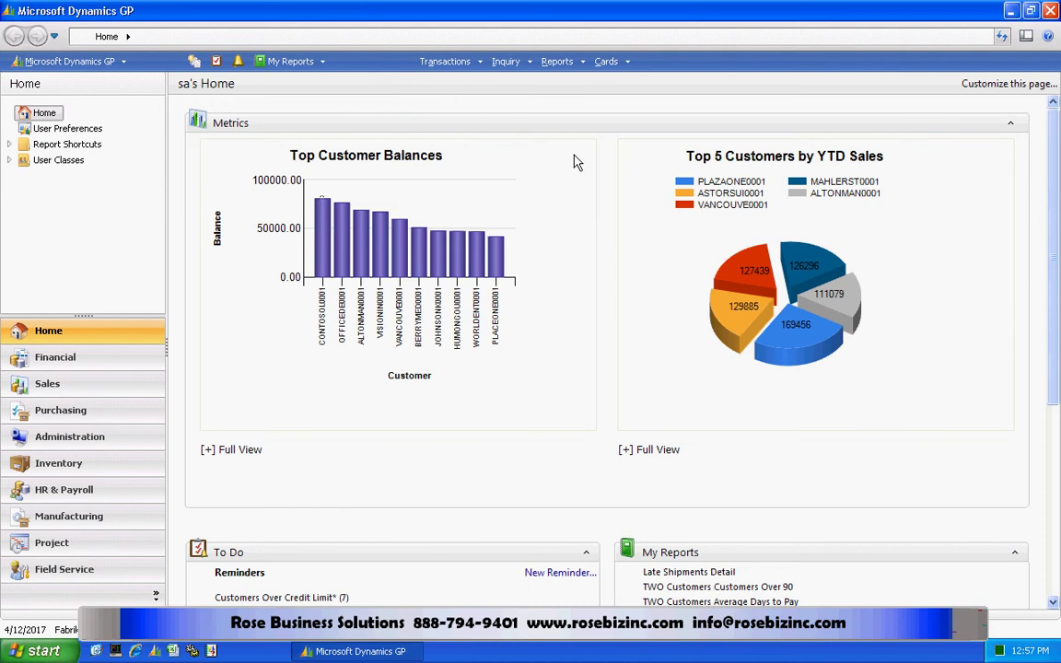
In Report Template Maintenance, copy SOP Blank Invoice Form Template into a new SOP Blank Invoice Form template.
{"action": "left_click", "coordinate": [556, 62]}
{"action": "left_click", "coordinate": [604, 450]}
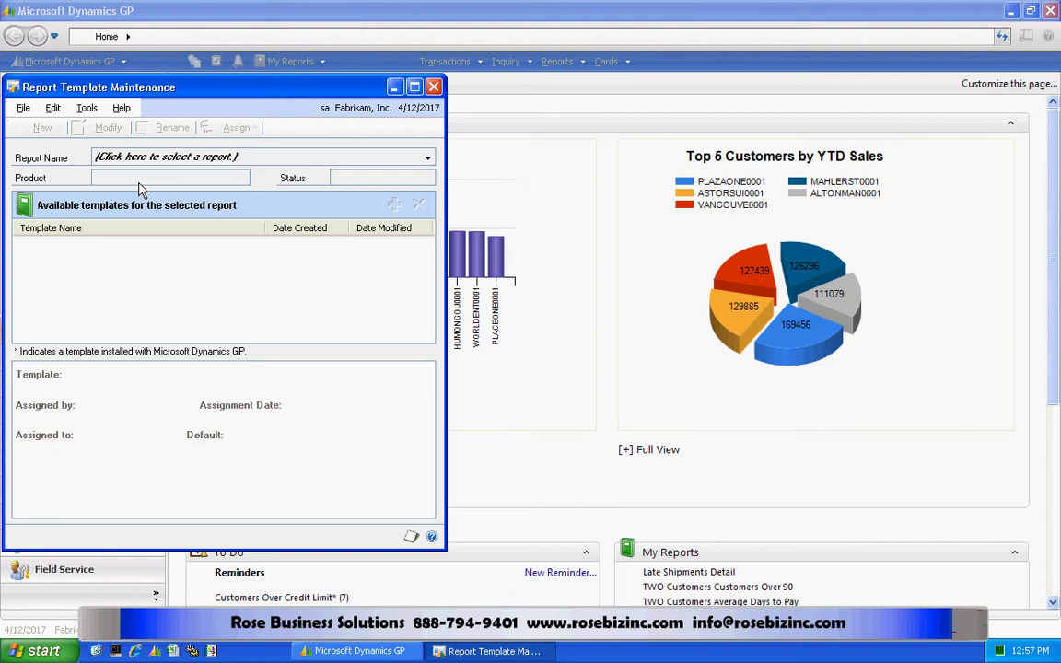
{"action": "left_click", "coordinate": [387, 157]}
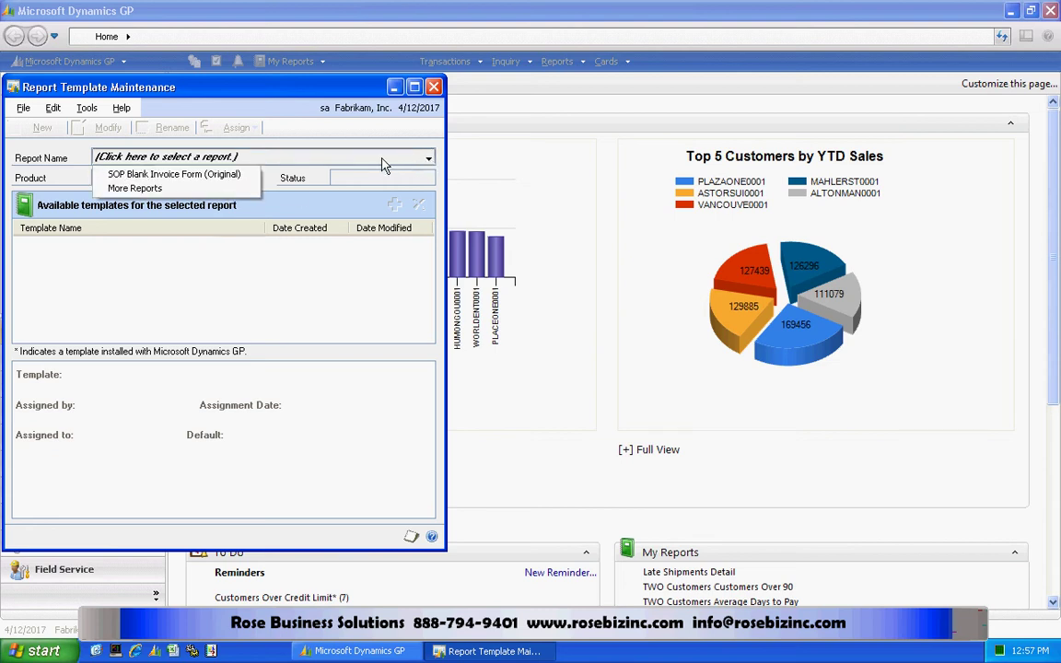
{"action": "left_click", "coordinate": [244, 179]}
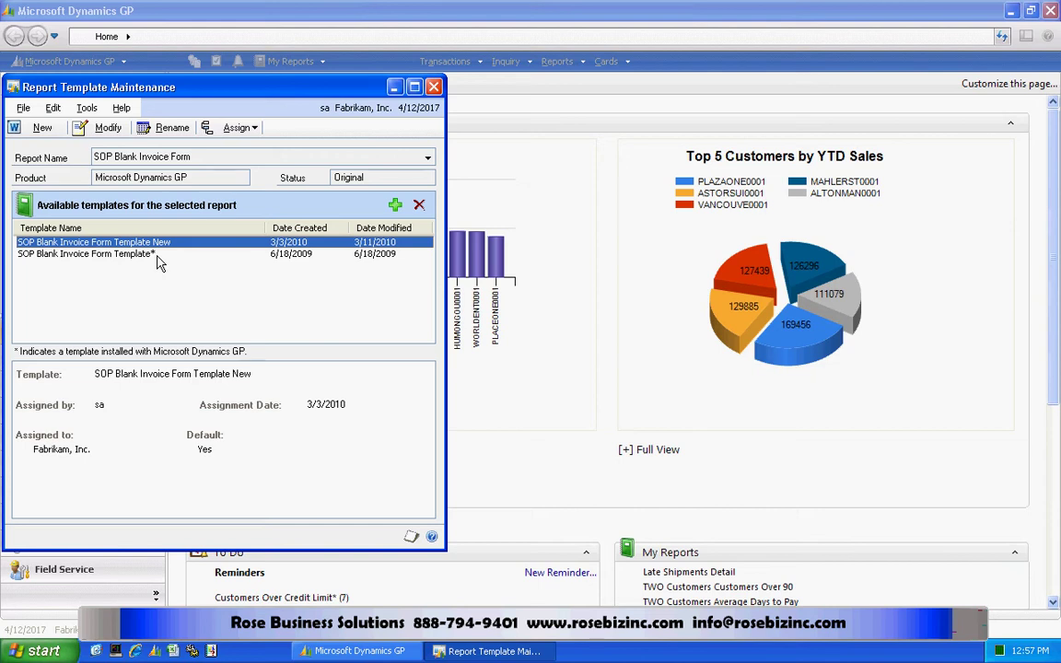
{"action": "left_click", "coordinate": [38, 133]}
{"action": "left_click", "coordinate": [316, 237]}
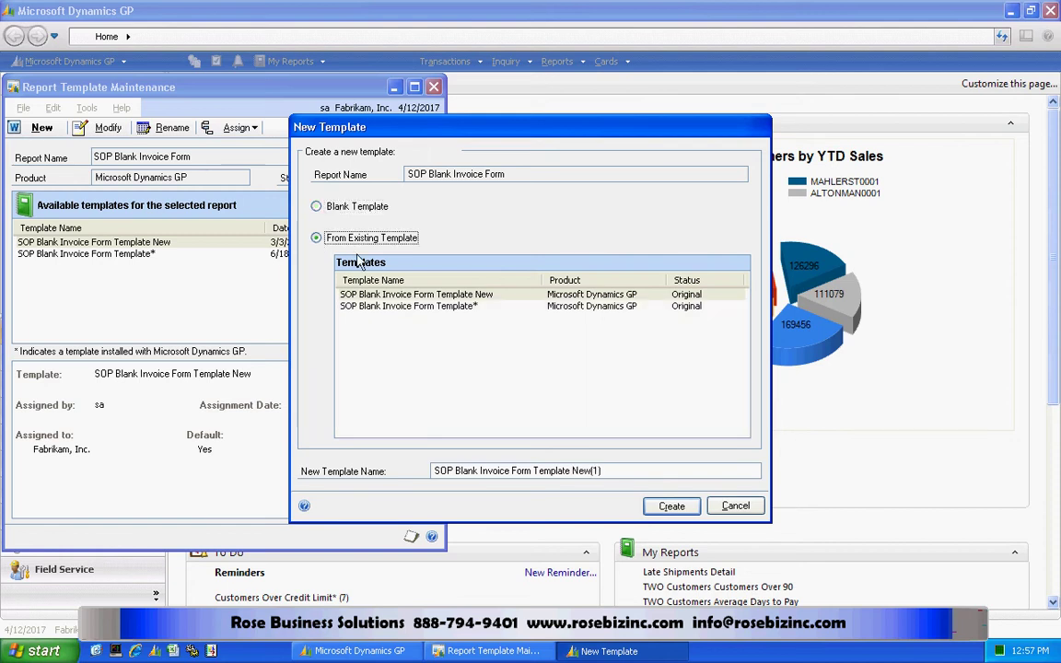
{"action": "left_click", "coordinate": [440, 309]}
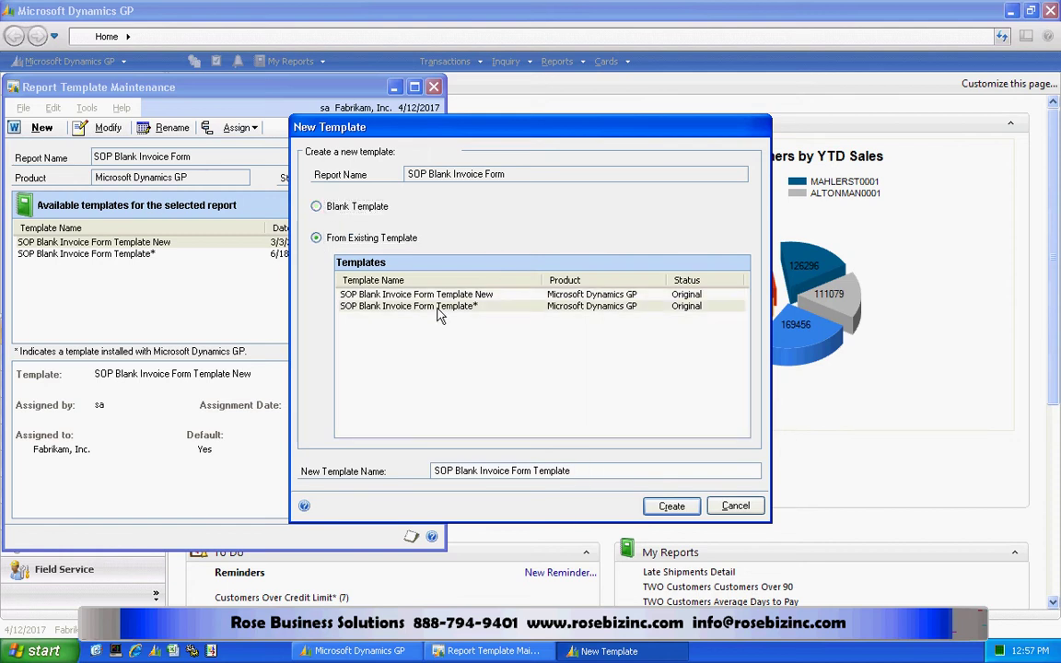
{"action": "left_click", "coordinate": [671, 508]}
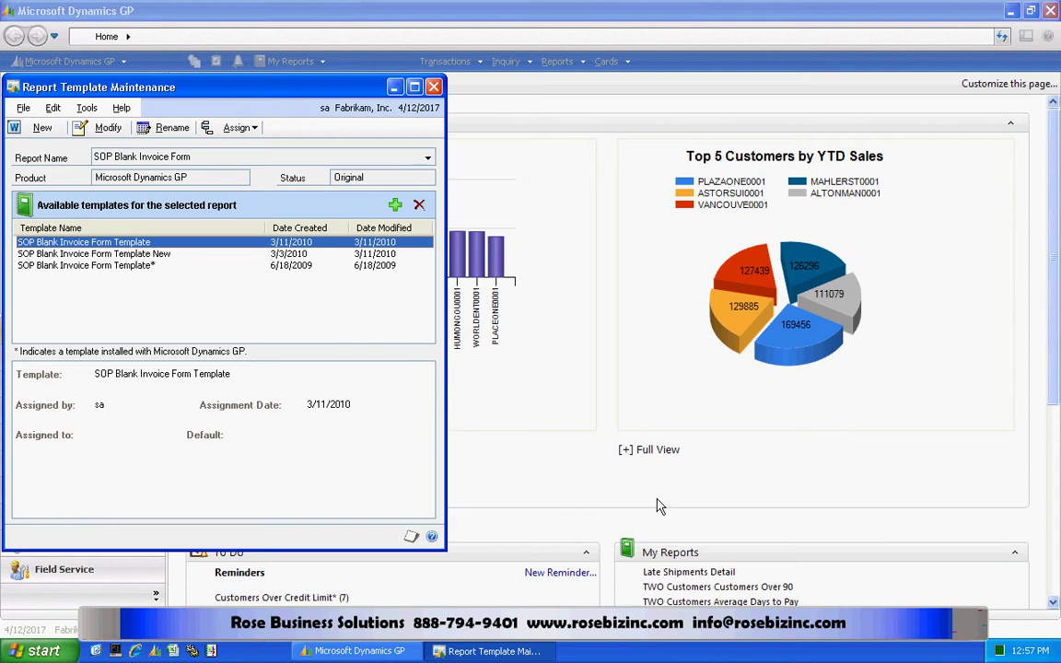
Edit the new template in Word and load the SOP Blank Invoice Form field list at ReportHeader.
{"action": "left_click", "coordinate": [106, 131]}
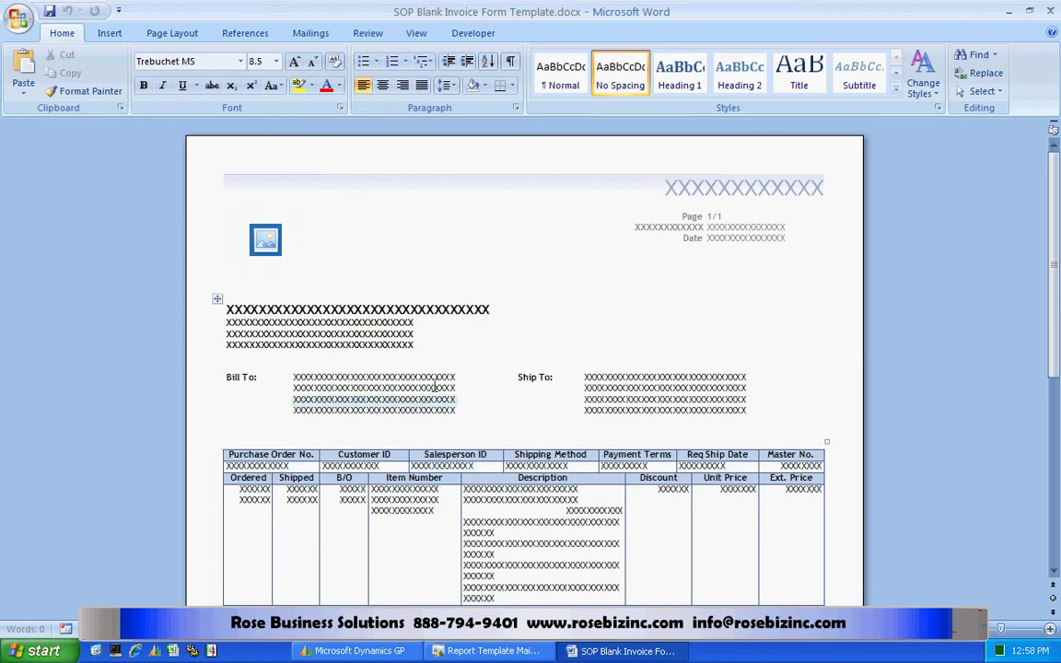
{"action": "left_click", "coordinate": [471, 34]}
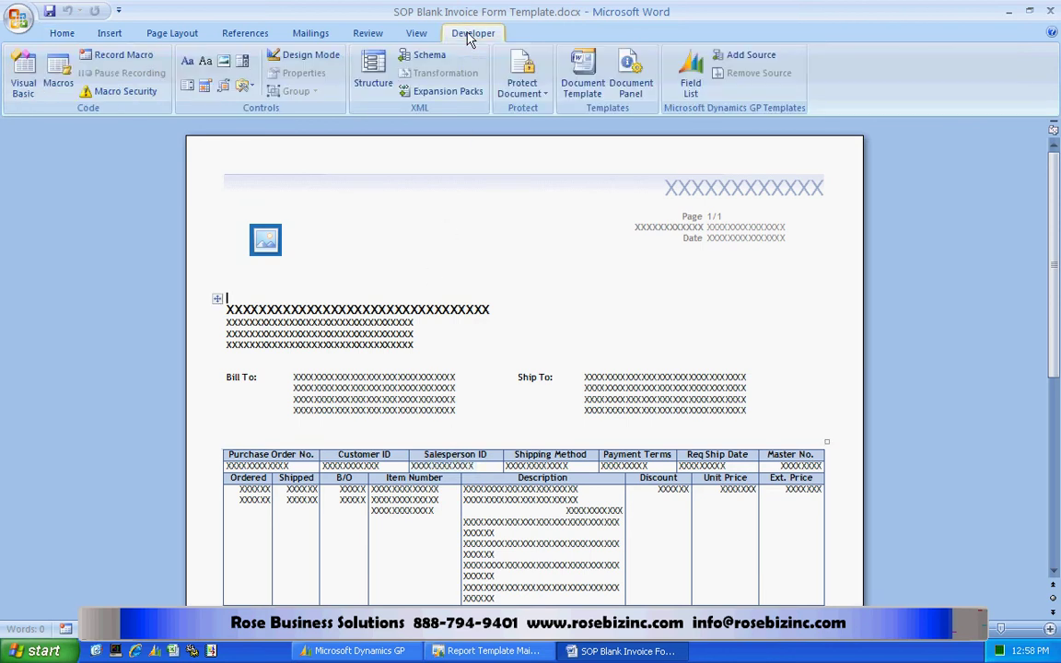
{"action": "left_click", "coordinate": [690, 87]}
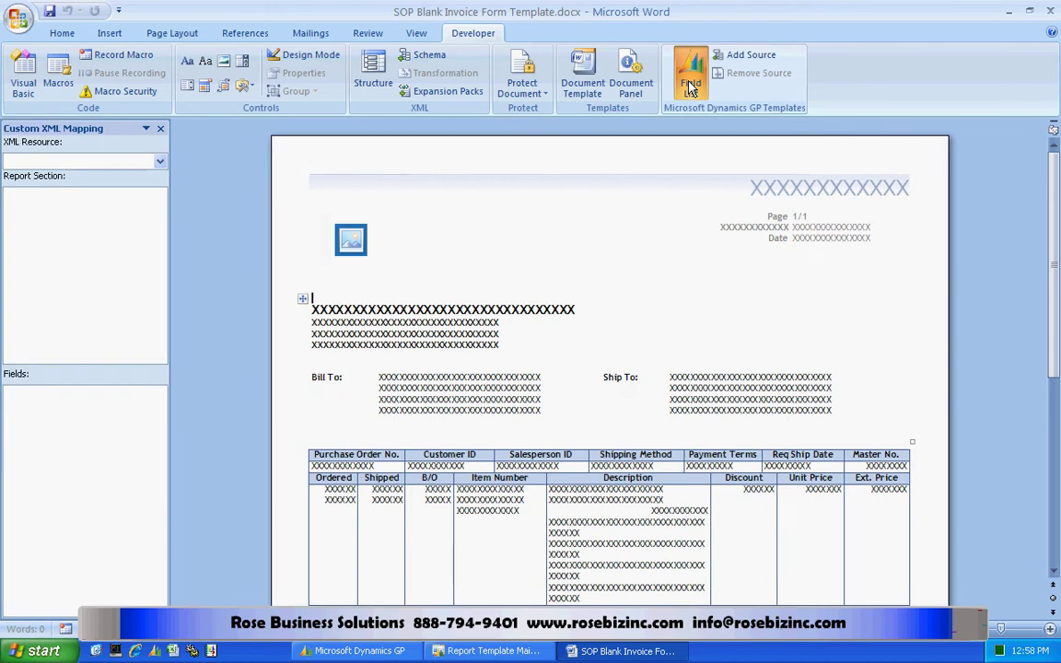
{"action": "left_click", "coordinate": [159, 161]}
{"action": "left_click", "coordinate": [150, 177]}
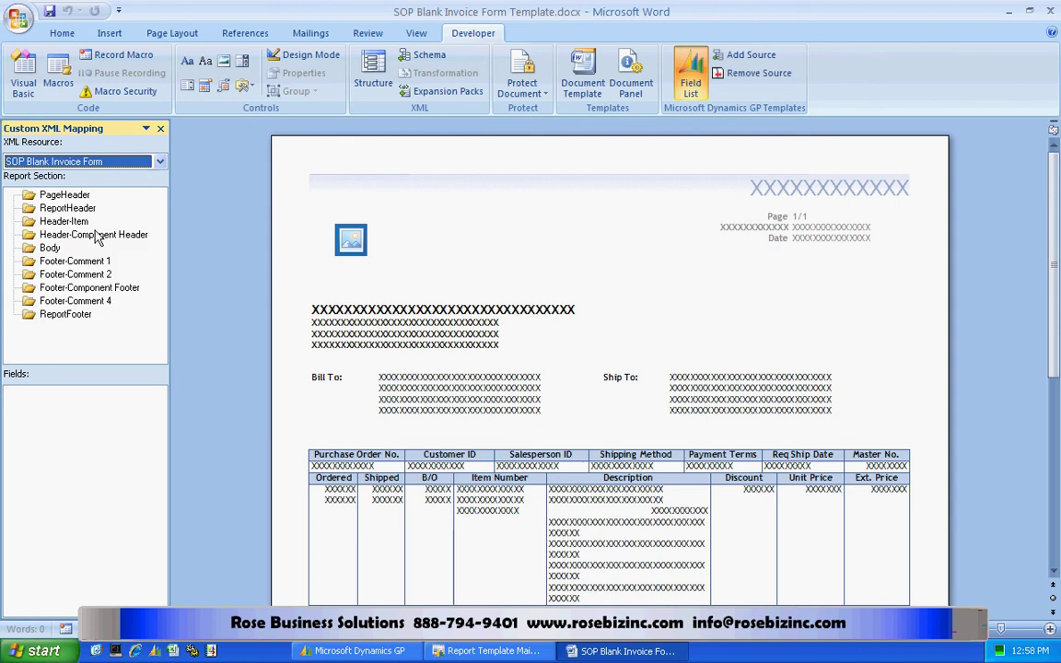
{"action": "left_click", "coordinate": [77, 208]}
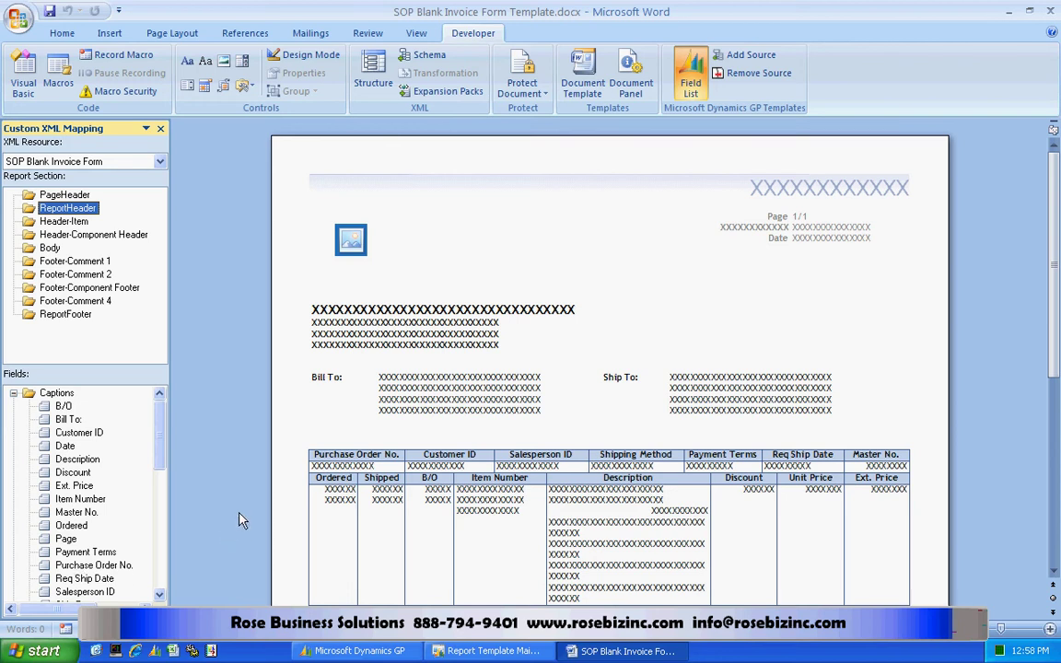
Insert Rhapsody.jpg from Network Drive (Y:) into the CompanyLogo placeholder and enlarge it.
{"action": "left_click", "coordinate": [351, 240]}
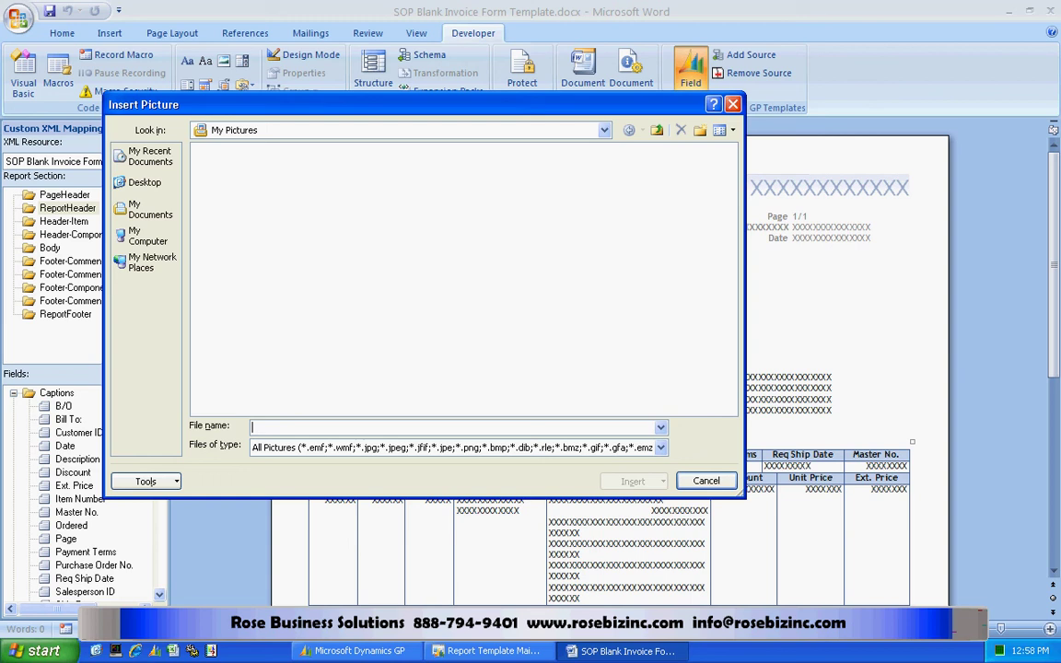
{"action": "left_click", "coordinate": [604, 130]}
{"action": "left_click", "coordinate": [265, 199]}
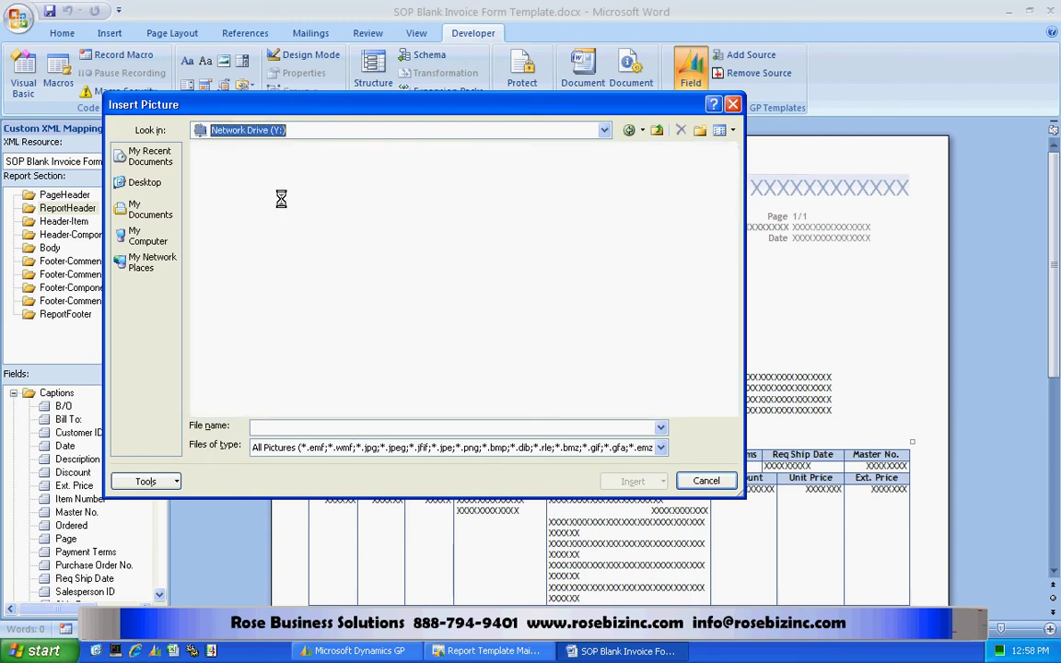
{"action": "double_click", "coordinate": [243, 302]}
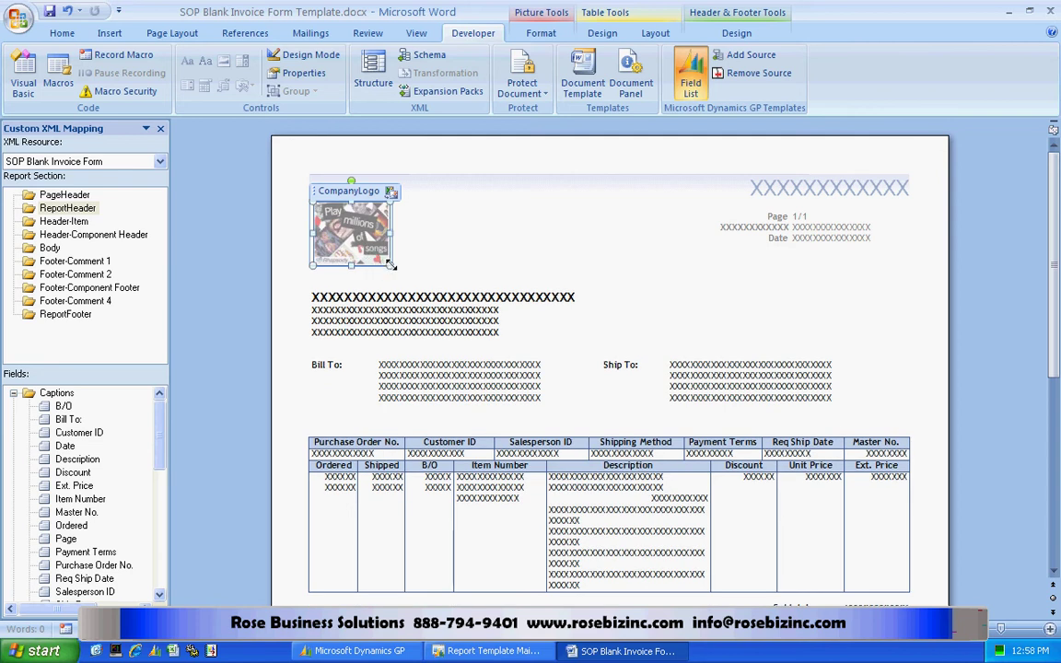
{"action": "left_click_drag", "start_coordinate": [392, 265], "coordinate": [423, 291]}
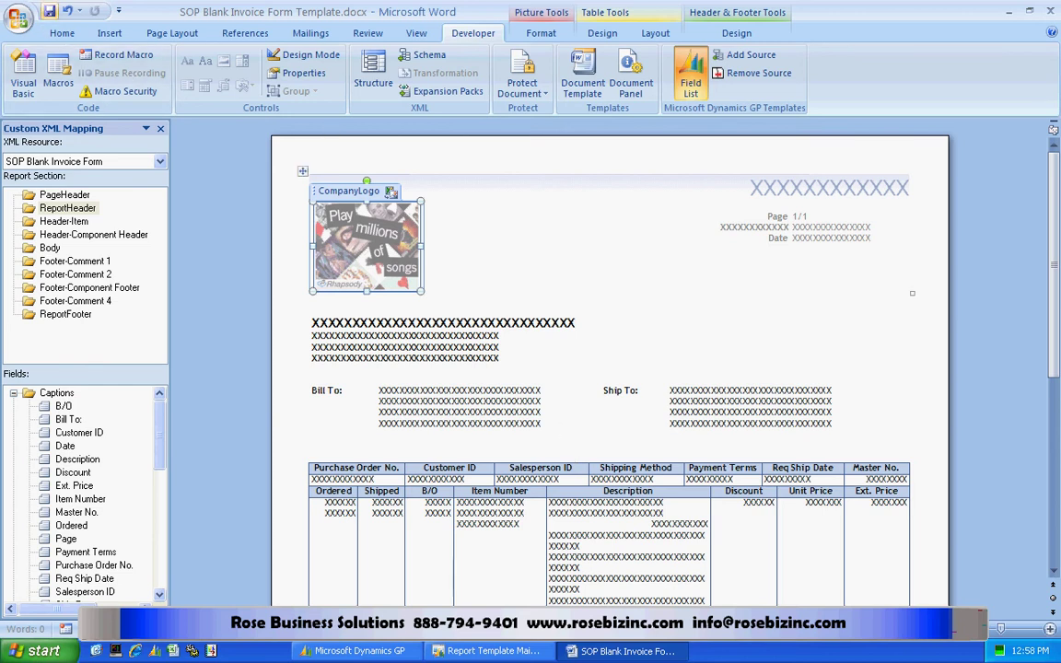
Save the template in C:\WordForms with the customer's name added to the file name, replacing the existing file.
{"action": "left_click", "coordinate": [18, 19]}
{"action": "left_click", "coordinate": [57, 164]}
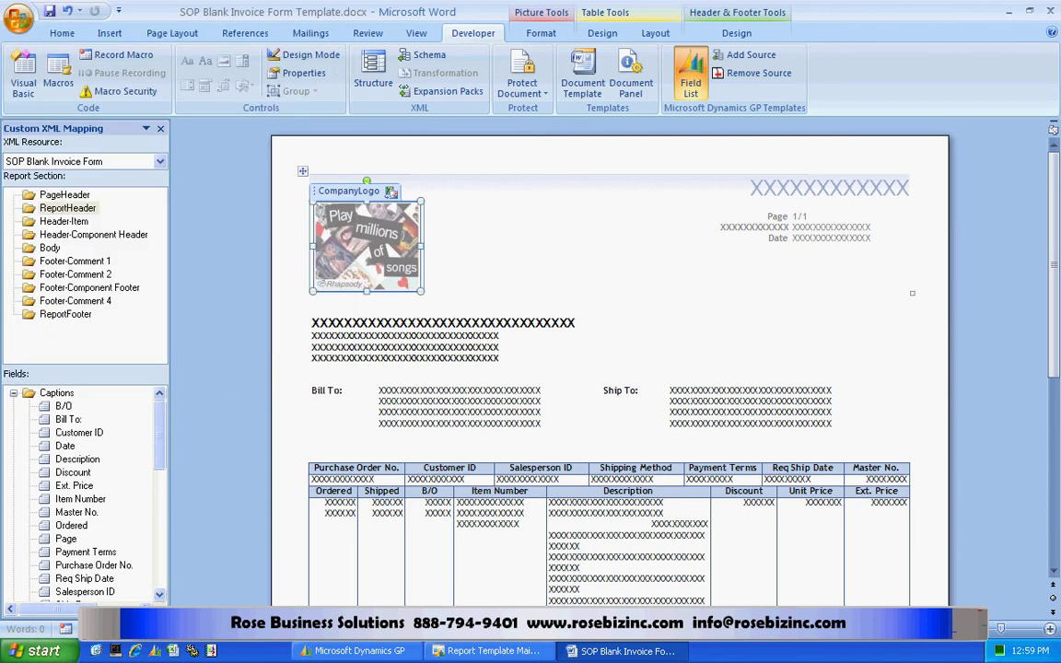
{"action": "left_click", "coordinate": [710, 142]}
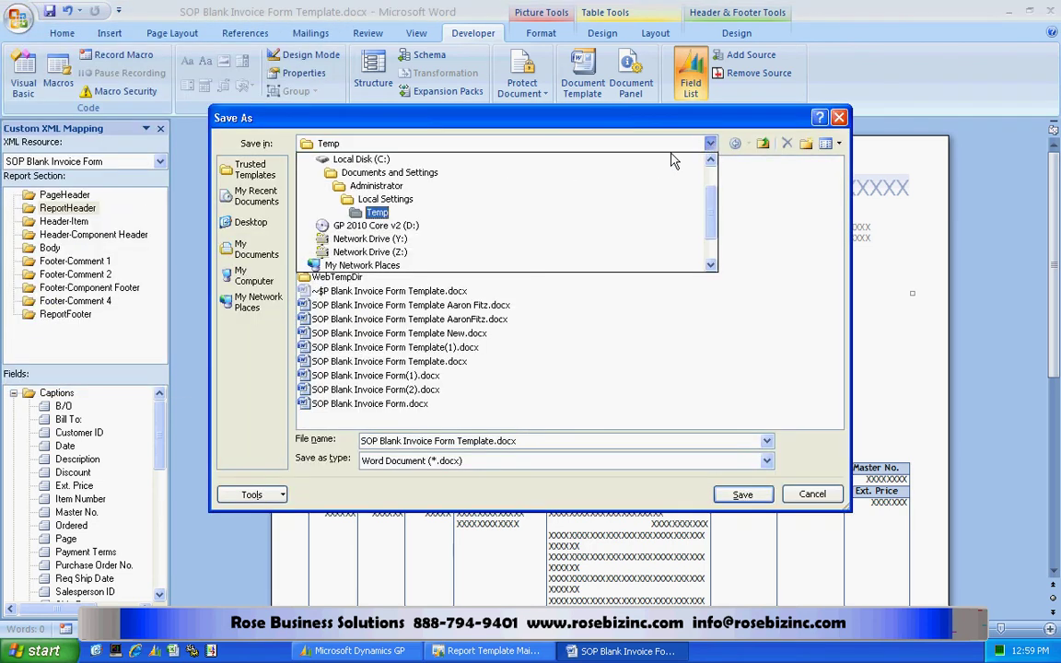
{"action": "left_click", "coordinate": [342, 164]}
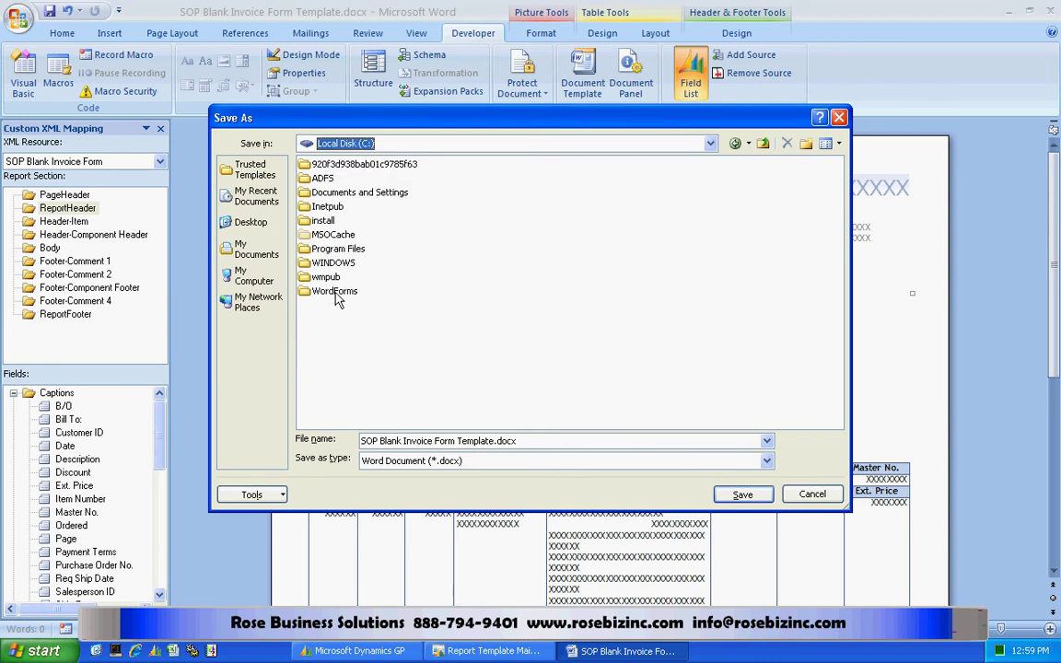
{"action": "double_click", "coordinate": [341, 293]}
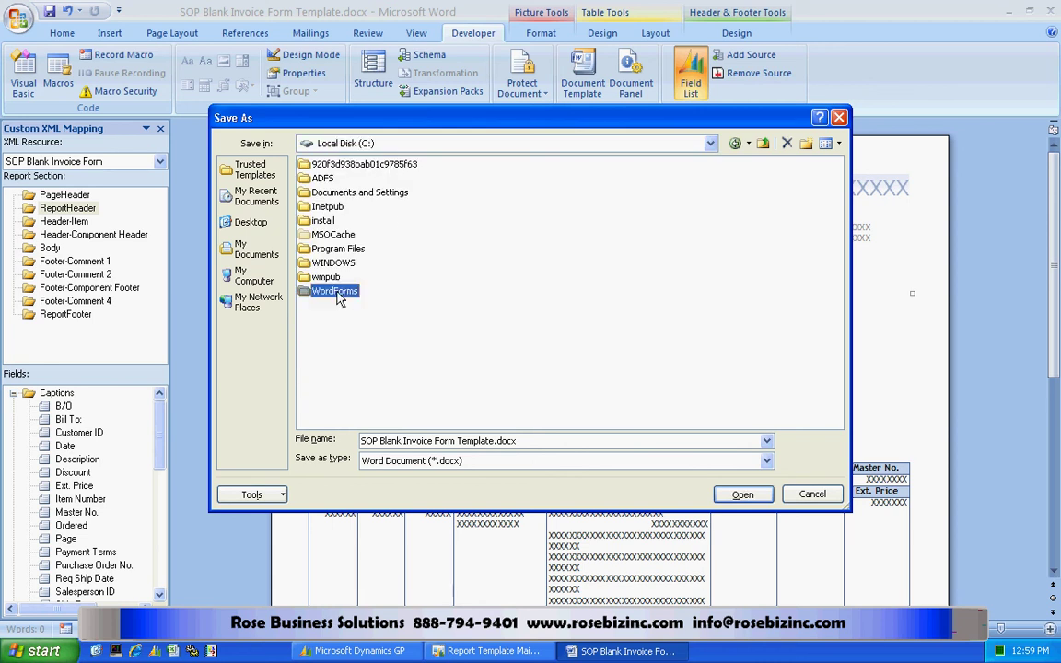
{"action": "left_click", "coordinate": [494, 441]}
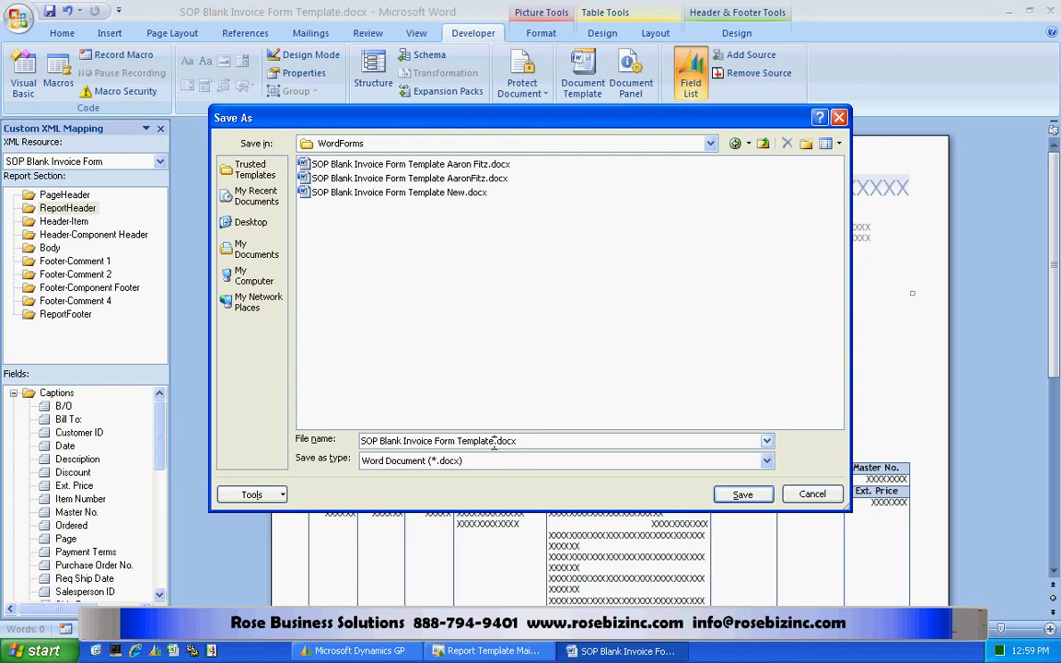
{"action": "type", "text": "AaronFitz"}
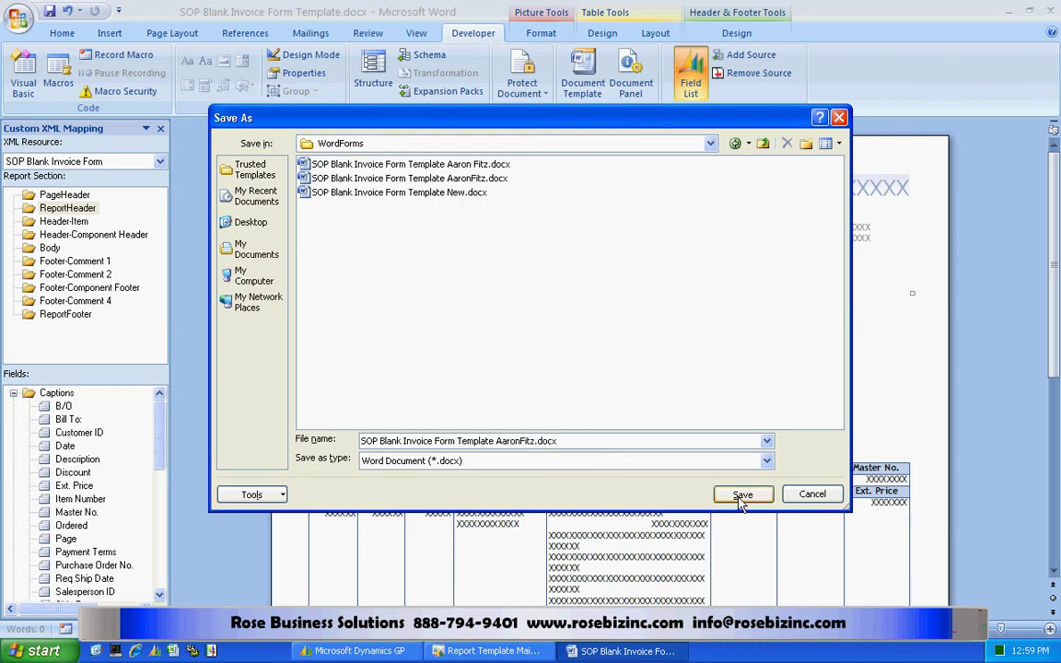
{"action": "left_click", "coordinate": [741, 494]}
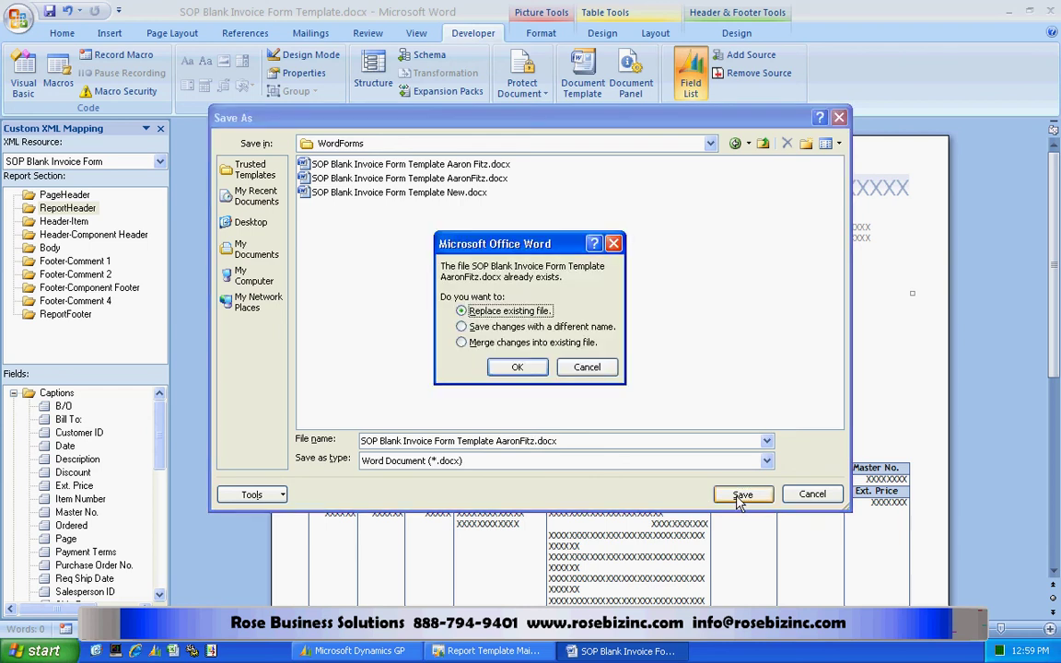
{"action": "left_click", "coordinate": [504, 367]}
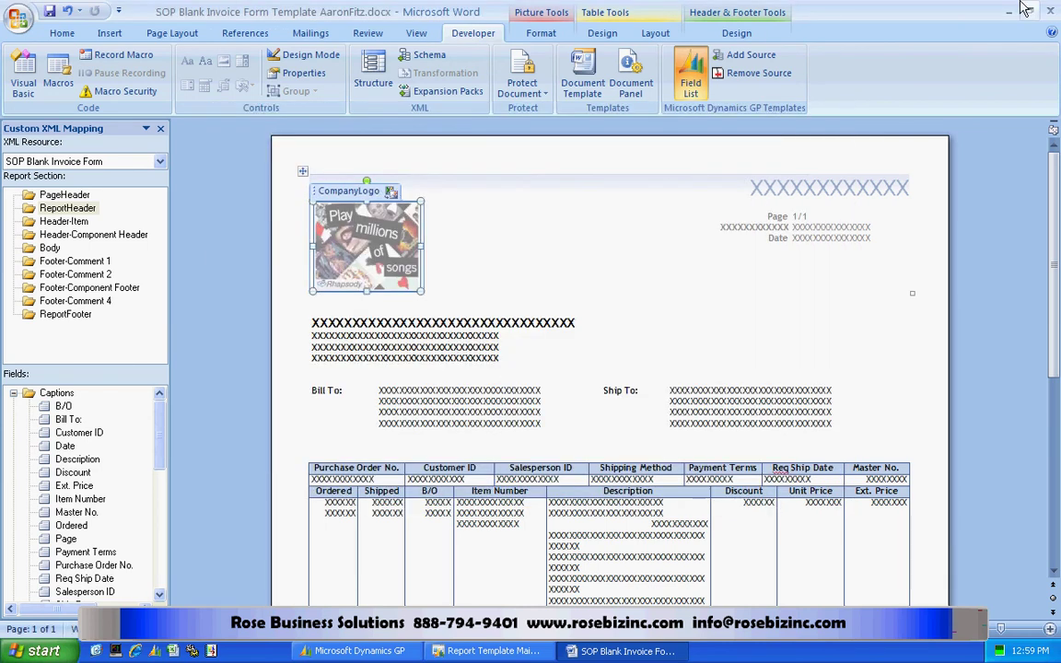
Close Word and add the customer-named .docx from WordForms as an SOP Blank Invoice Form template.
{"action": "left_click", "coordinate": [1052, 12]}
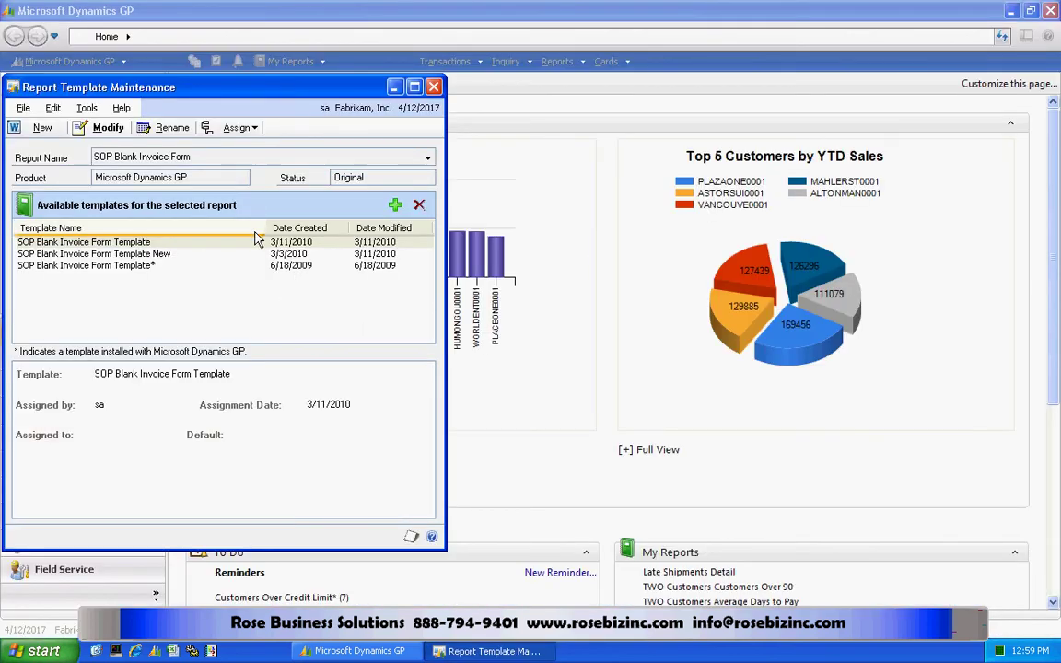
{"action": "left_click", "coordinate": [394, 205]}
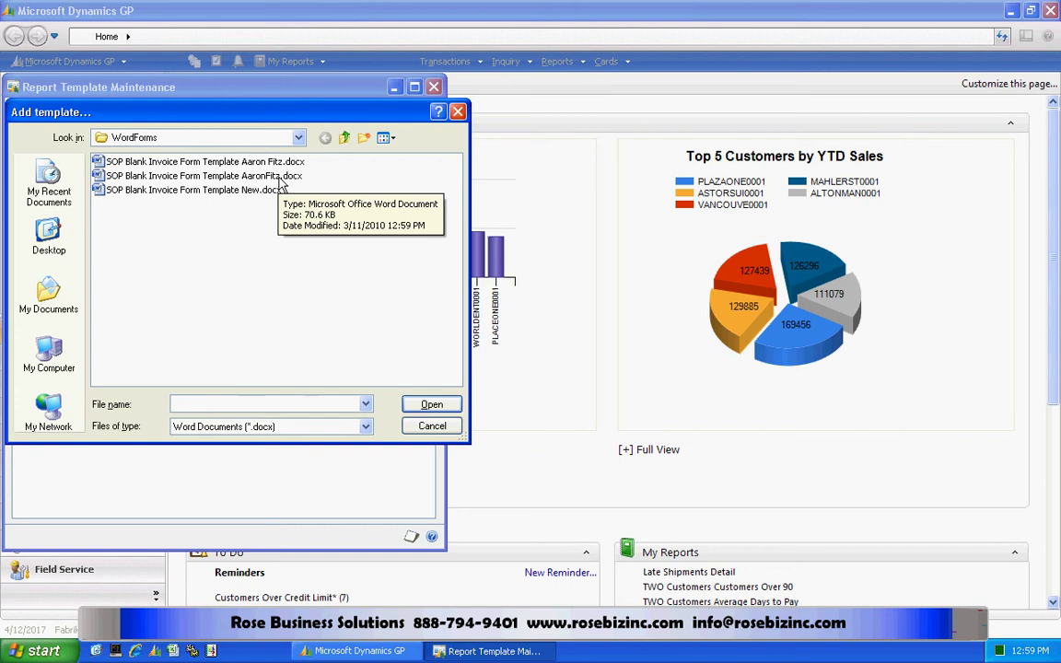
{"action": "double_click", "coordinate": [280, 177]}
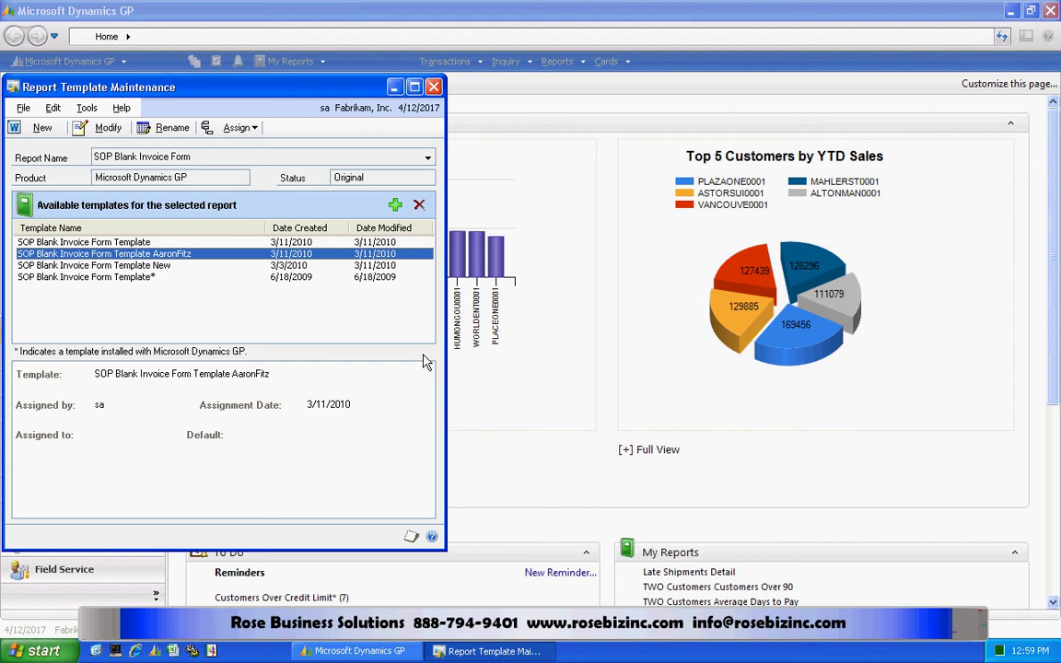
Assign the template to company TWO and save the company assignment.
{"action": "left_click", "coordinate": [232, 128]}
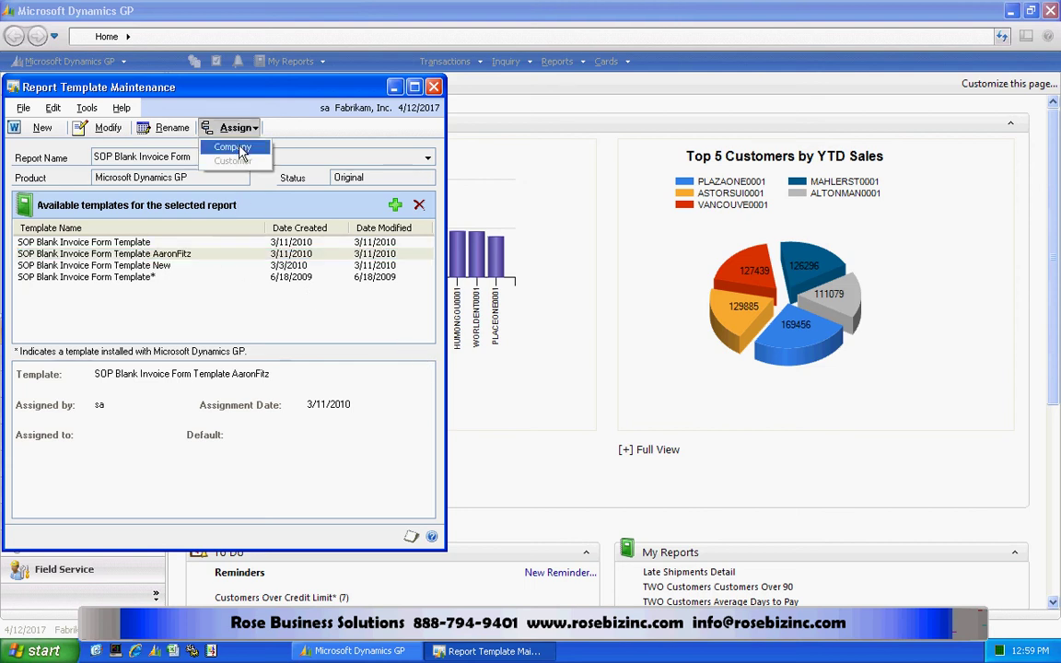
{"action": "left_click", "coordinate": [232, 148]}
{"action": "left_click", "coordinate": [361, 263]}
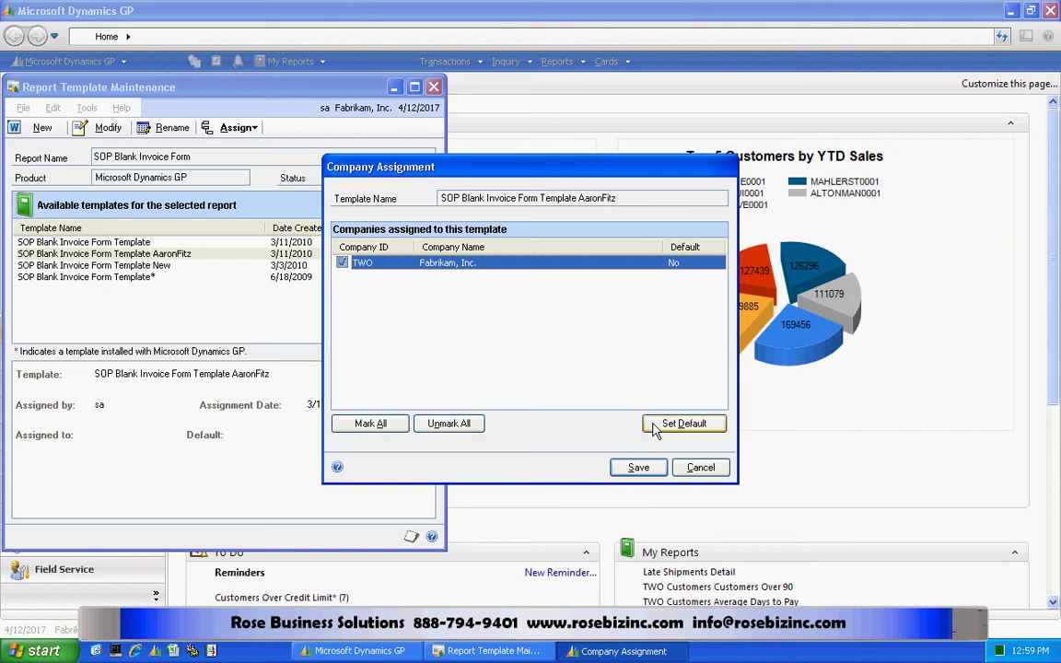
{"action": "left_click", "coordinate": [640, 469]}
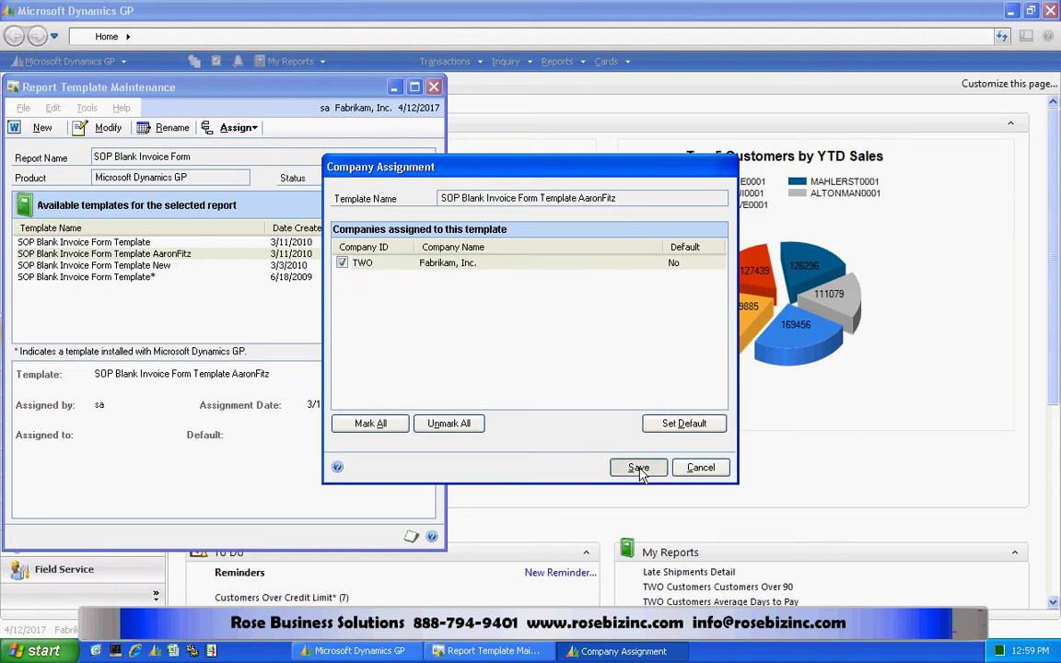
Start a customer assignment restricted by Customer ID, entering the beginning of the customer's ID.
{"action": "left_click", "coordinate": [217, 127]}
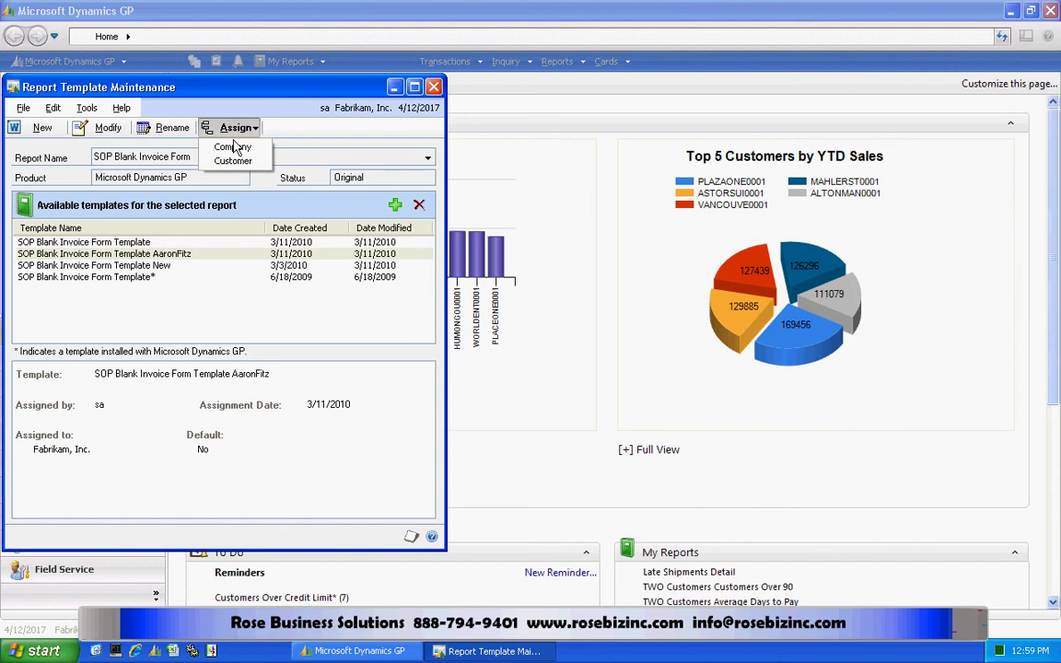
{"action": "left_click", "coordinate": [233, 160]}
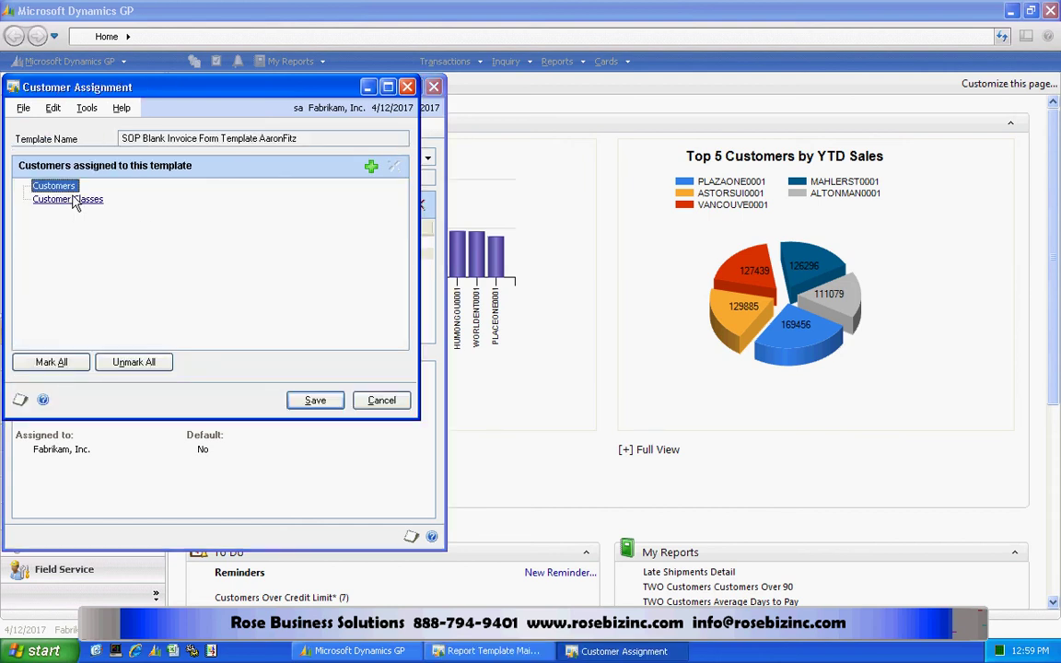
{"action": "left_click", "coordinate": [372, 170]}
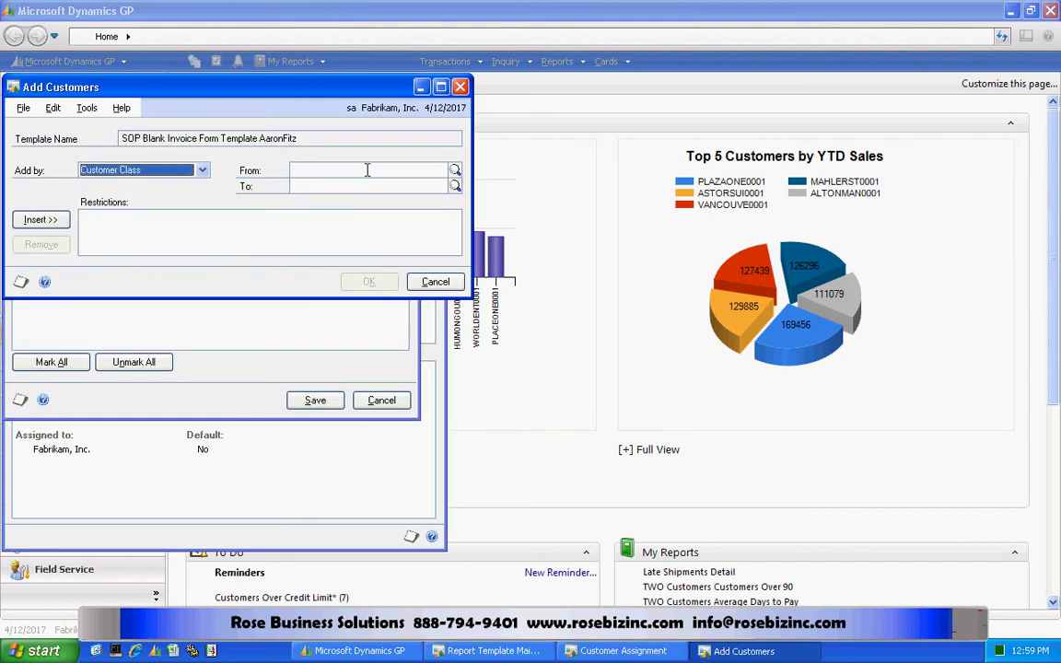
{"action": "left_click", "coordinate": [200, 170]}
{"action": "left_click", "coordinate": [196, 185]}
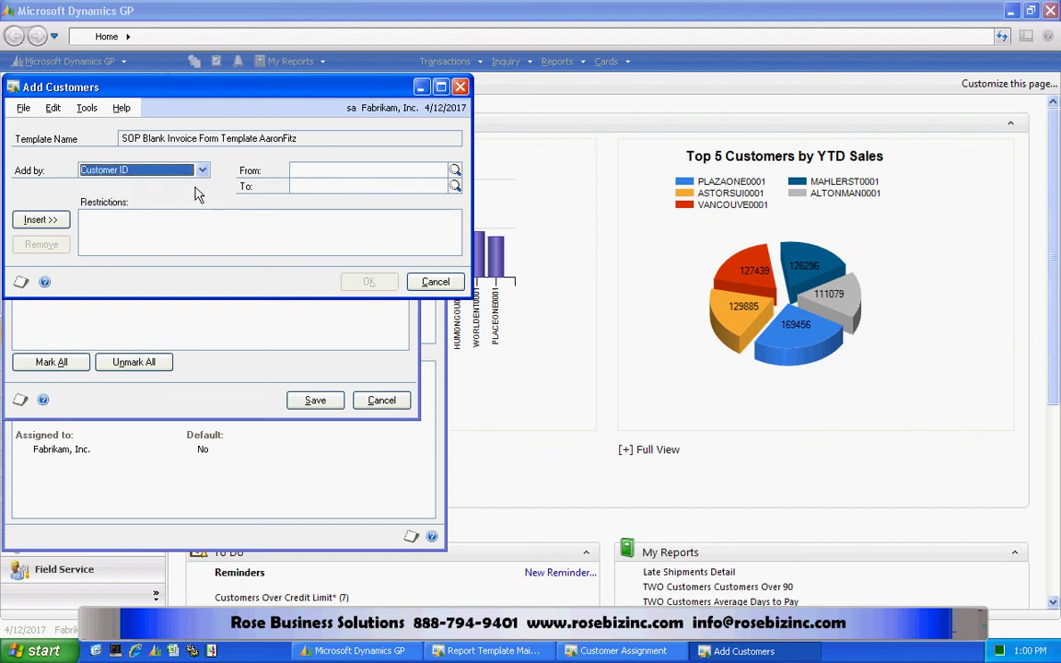
{"action": "left_click", "coordinate": [346, 170]}
{"action": "type", "text": "AA"}
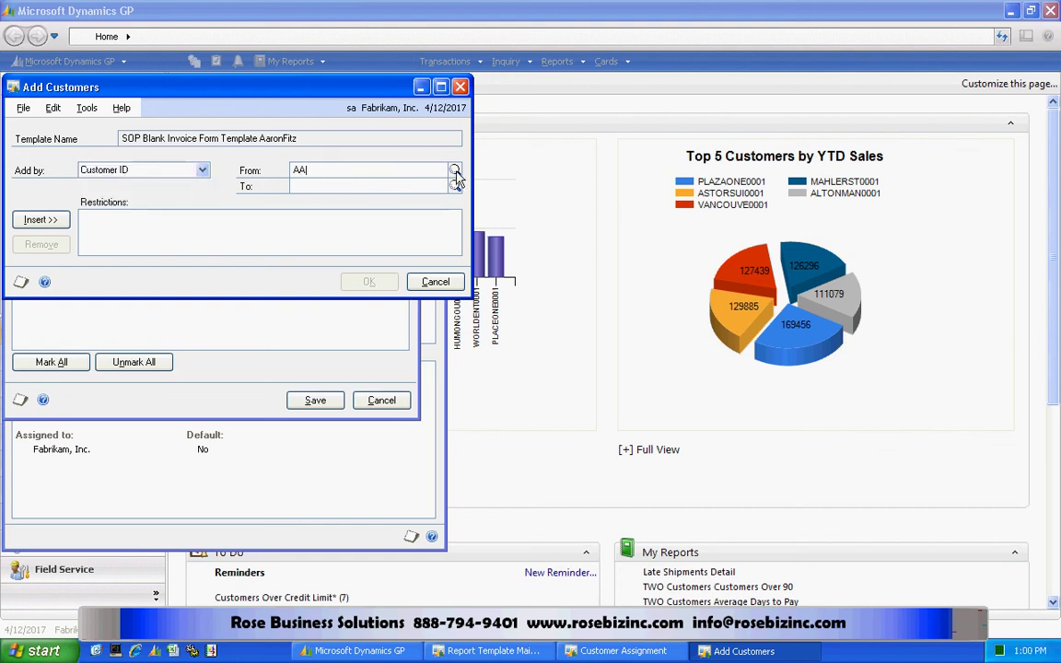
Pick the same customer as From and To, insert the restriction, and save the customer assignment.
{"action": "left_click", "coordinate": [455, 170]}
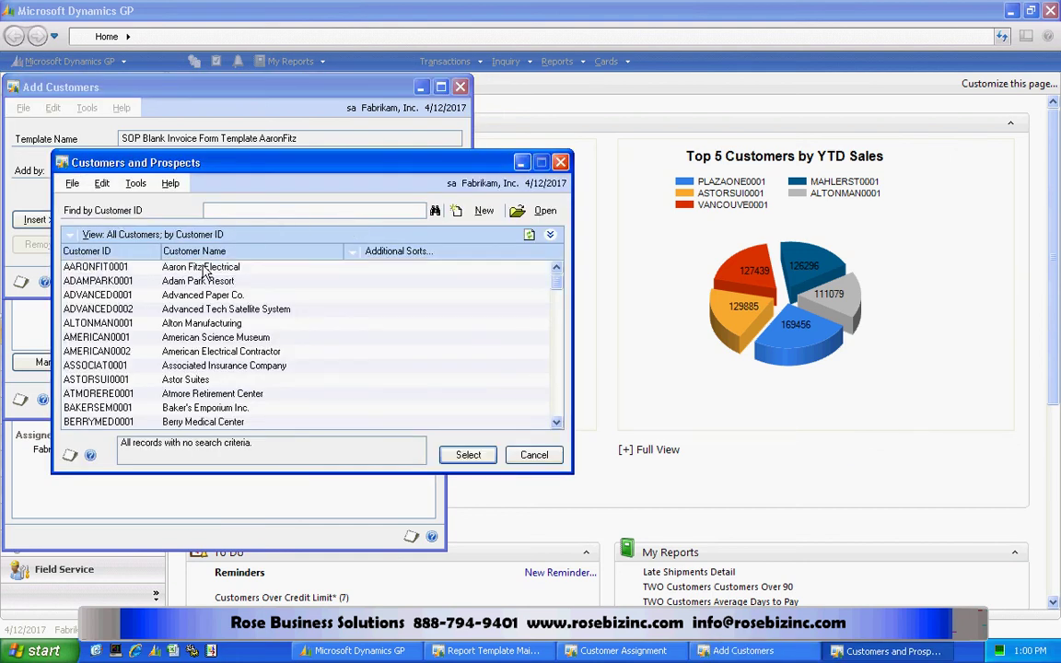
{"action": "double_click", "coordinate": [204, 267]}
{"action": "left_click", "coordinate": [455, 186]}
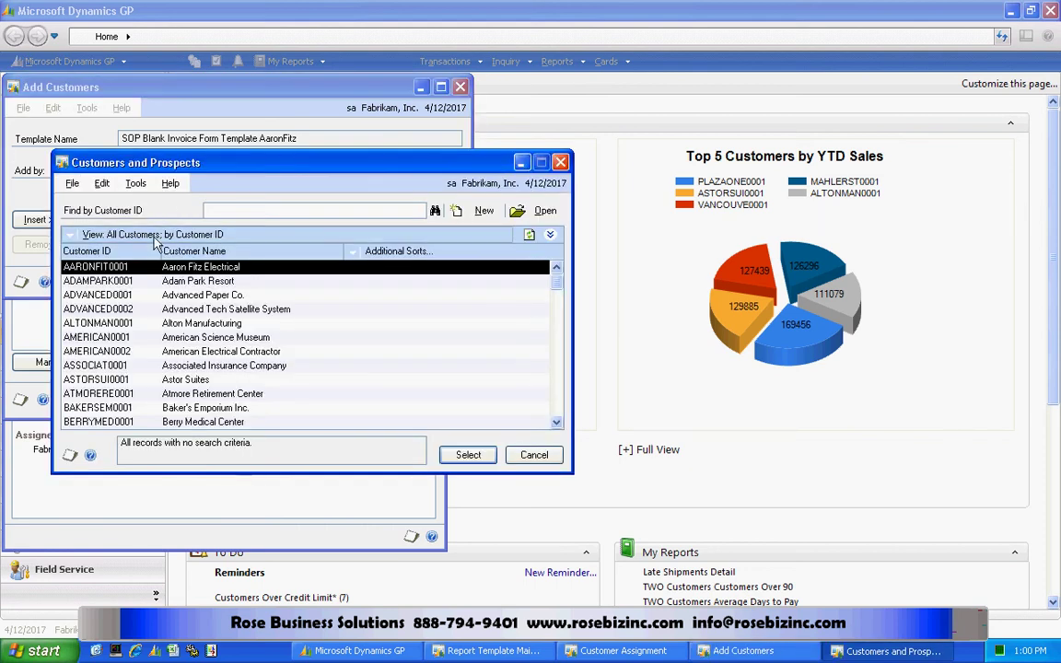
{"action": "double_click", "coordinate": [159, 269]}
{"action": "left_click", "coordinate": [38, 220]}
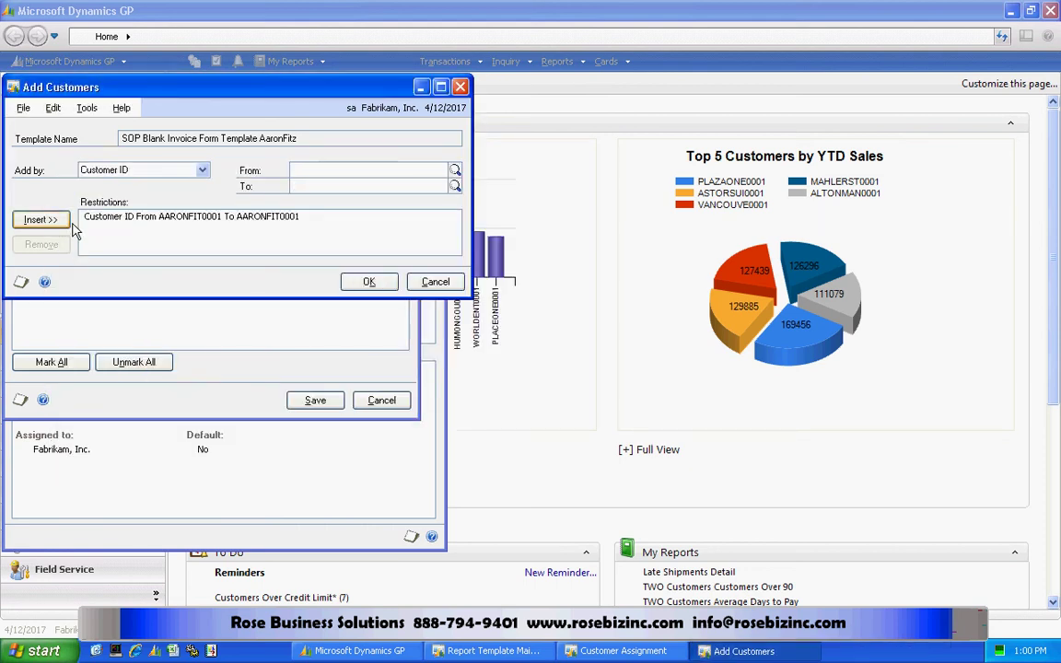
{"action": "left_click", "coordinate": [372, 280]}
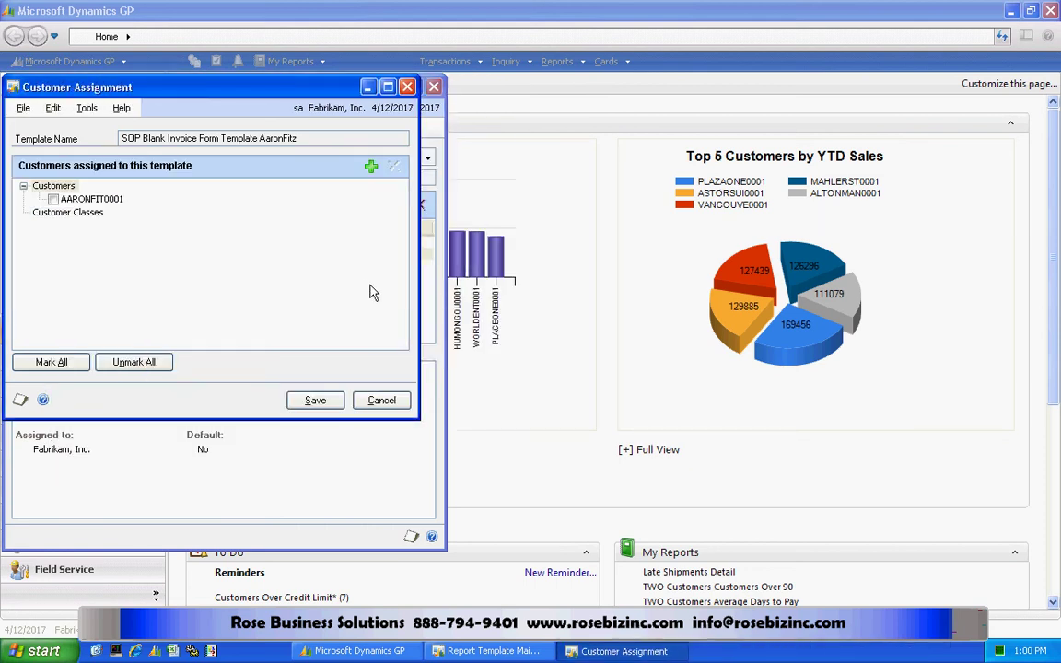
{"action": "left_click", "coordinate": [316, 401]}
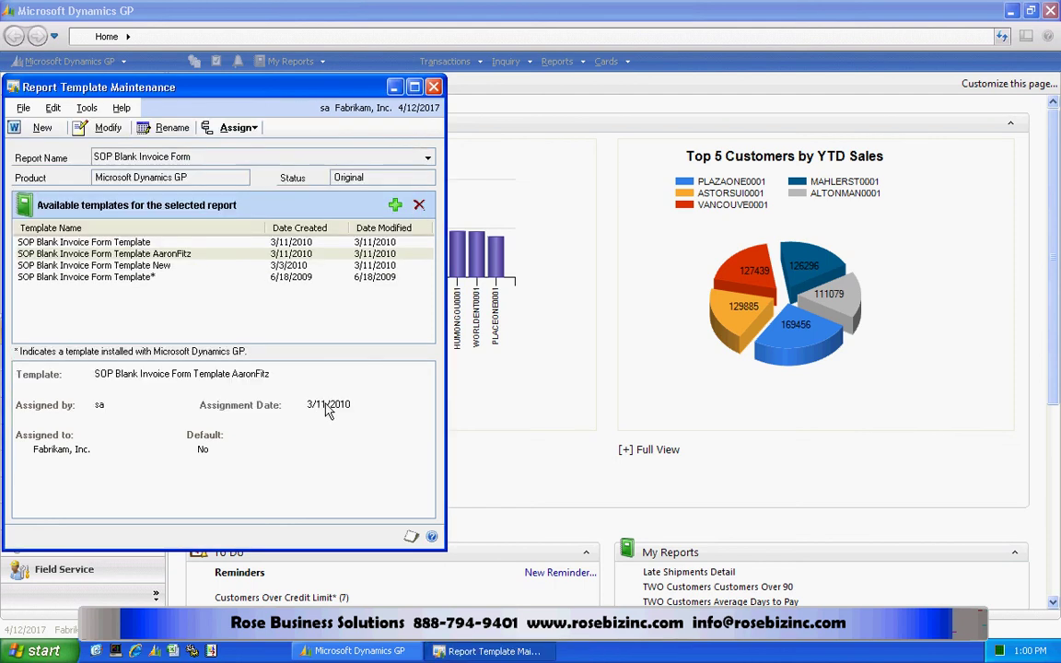
Close template maintenance and open Sales Transaction Entry with the document type set to Invoice.
{"action": "left_click", "coordinate": [434, 88]}
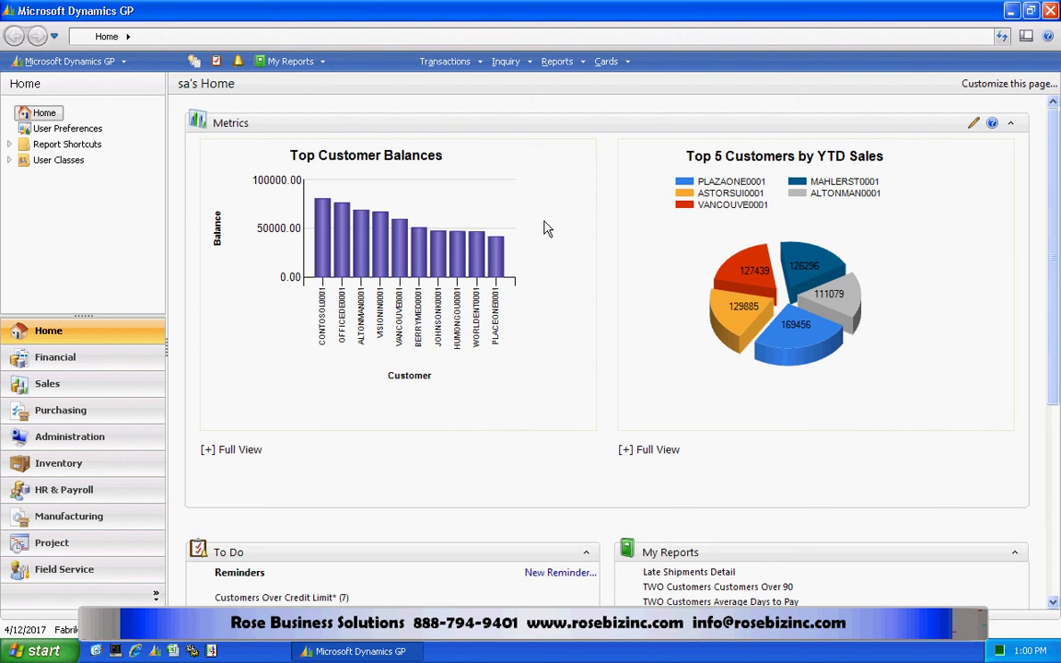
{"action": "left_click", "coordinate": [450, 63]}
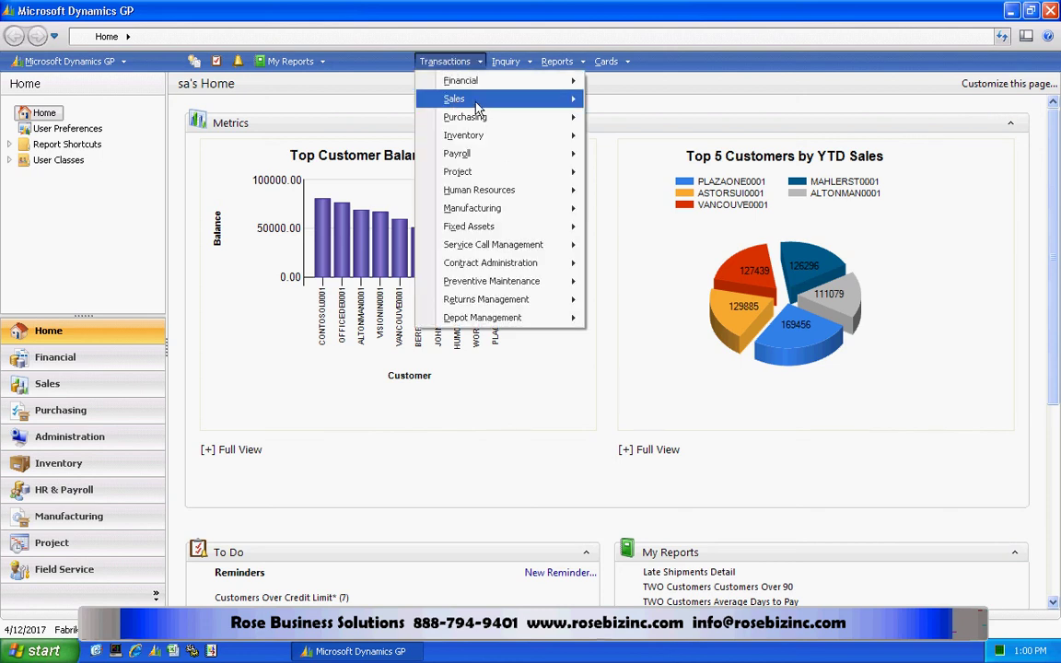
{"action": "mouse_move", "coordinate": [478, 108]}
{"action": "left_click", "coordinate": [609, 100]}
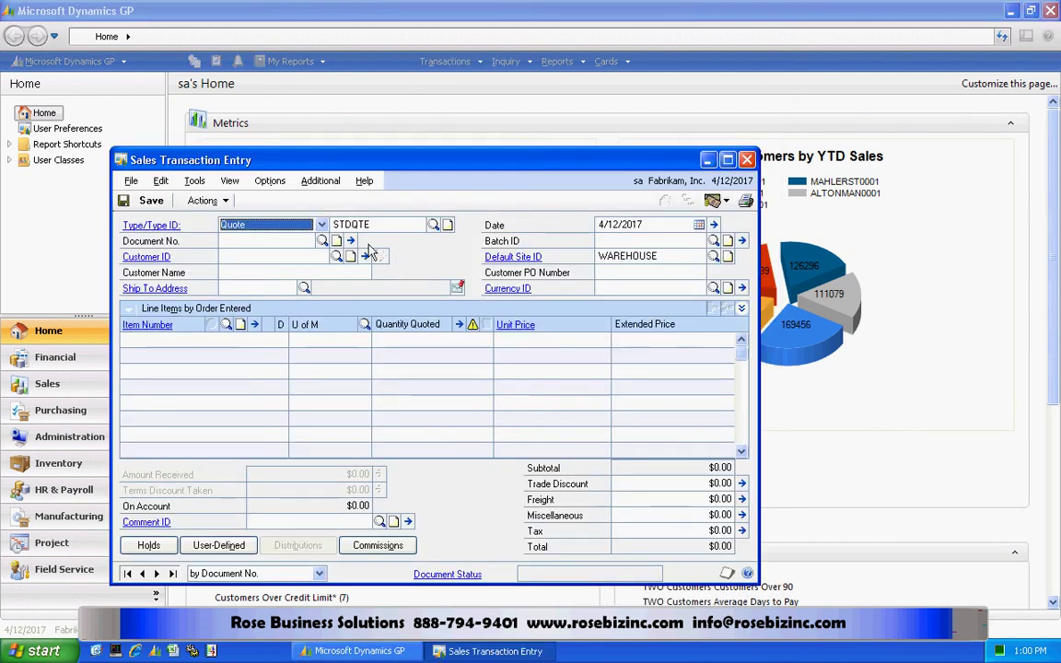
{"action": "left_click", "coordinate": [321, 225]}
{"action": "left_click", "coordinate": [241, 271]}
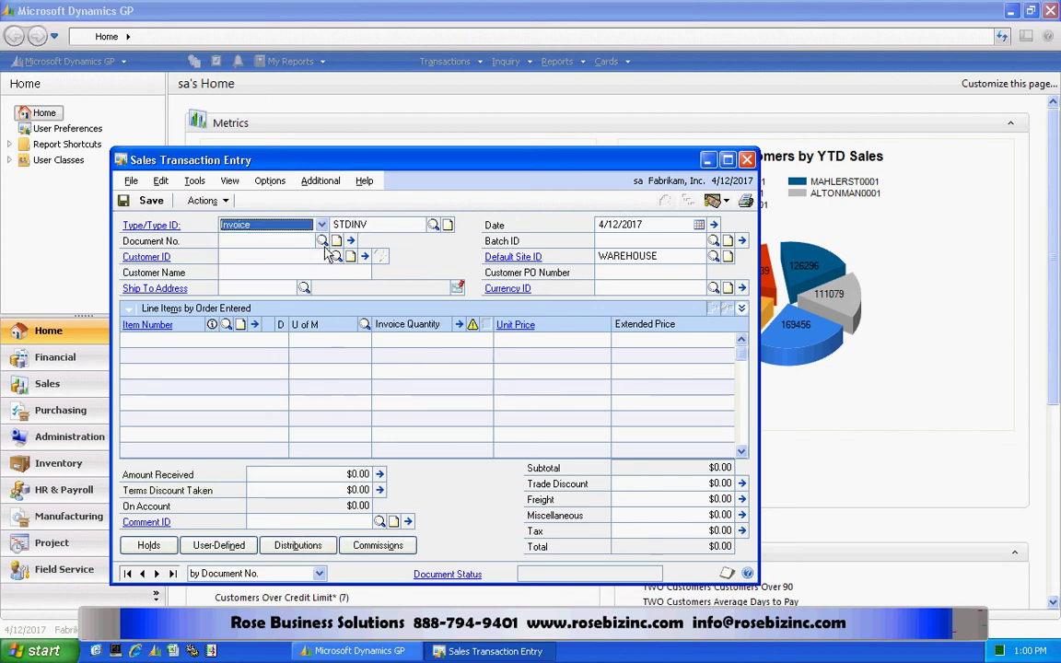
Look up invoices sorted by Customer ID and load the customer's $481.35 invoice.
{"action": "left_click", "coordinate": [322, 240]}
{"action": "left_click", "coordinate": [419, 231]}
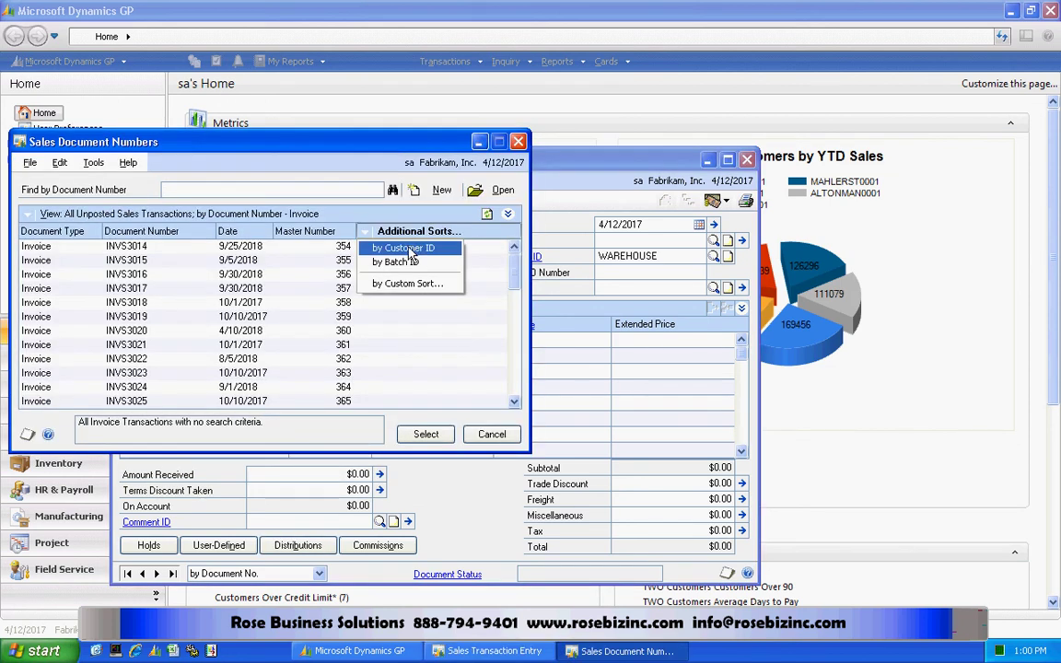
{"action": "left_click", "coordinate": [405, 248]}
{"action": "left_click", "coordinate": [344, 245]}
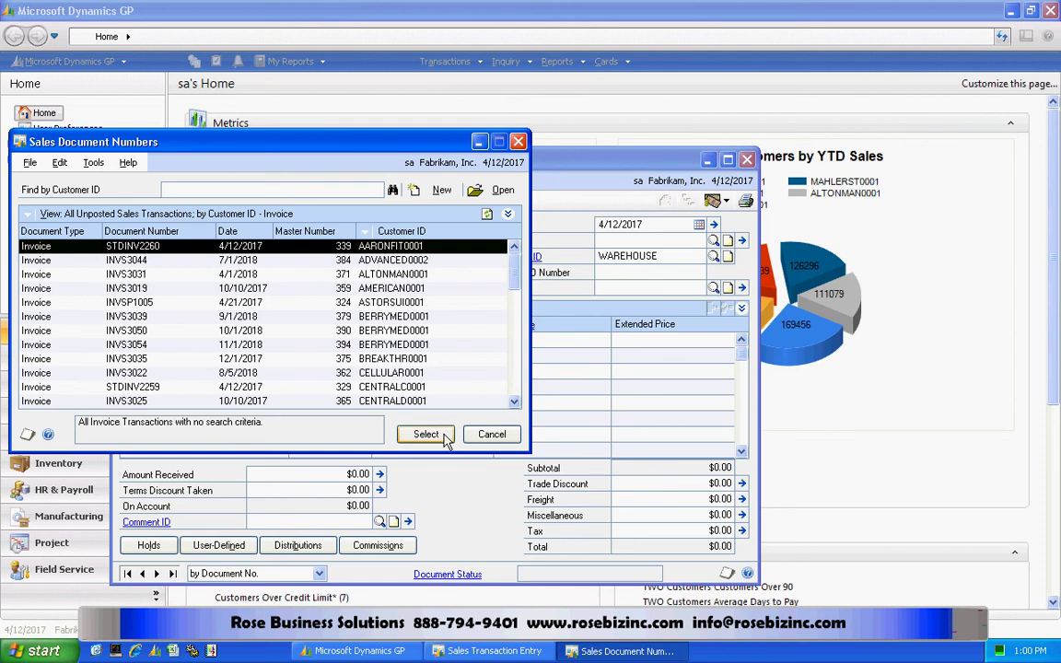
{"action": "left_click", "coordinate": [446, 441]}
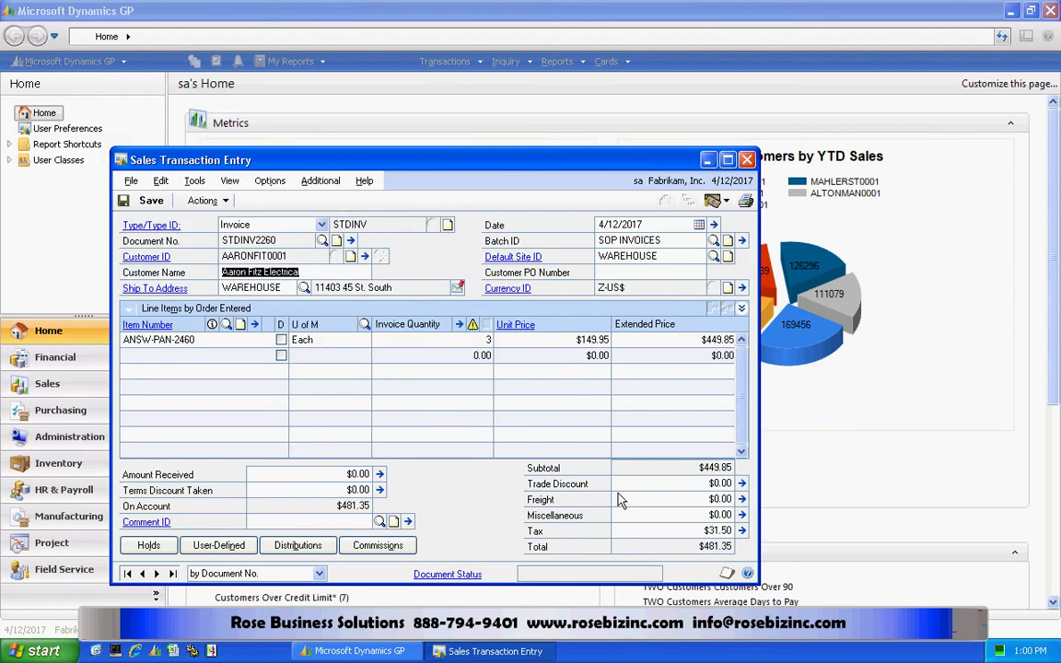
Print the invoice with Report Type set to Template and Screen as the destination.
{"action": "left_click", "coordinate": [745, 199]}
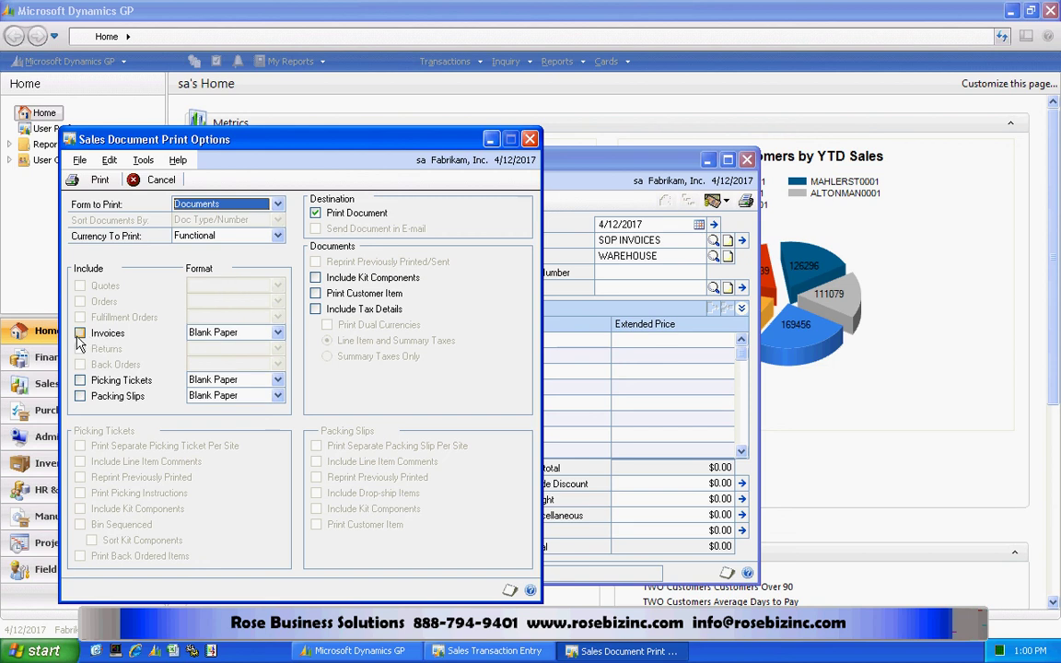
{"action": "left_click", "coordinate": [80, 334]}
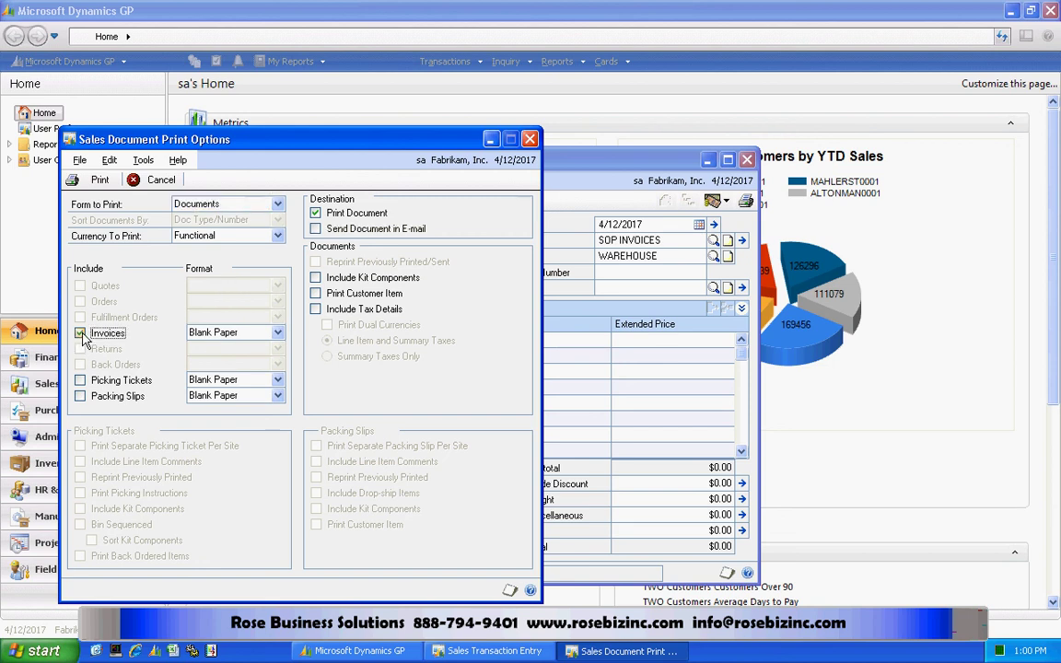
{"action": "left_click", "coordinate": [97, 181]}
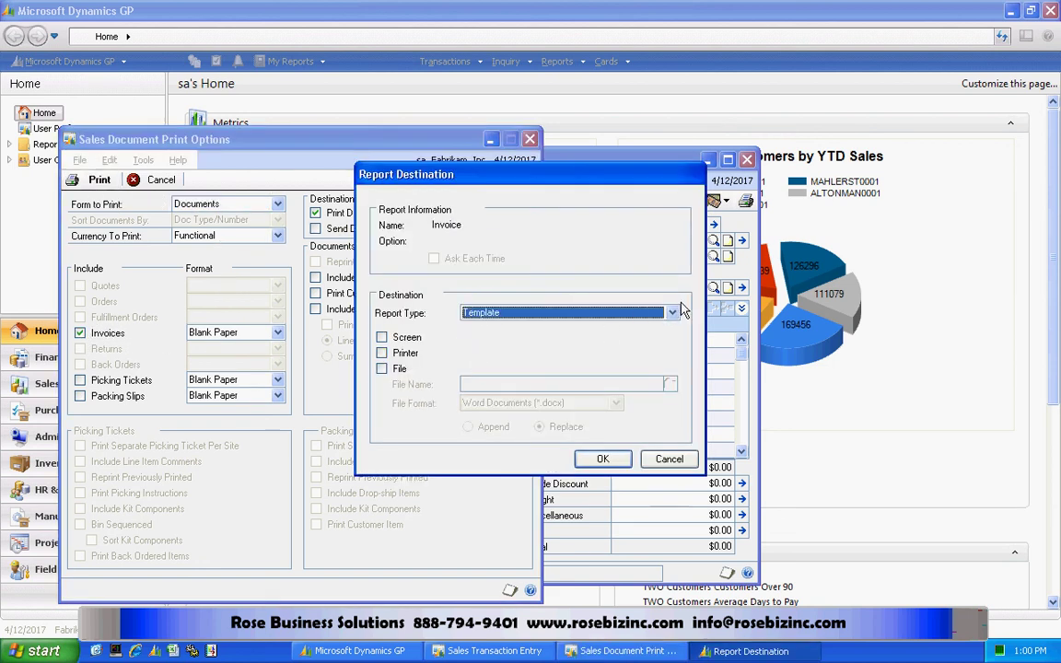
{"action": "left_click", "coordinate": [674, 312]}
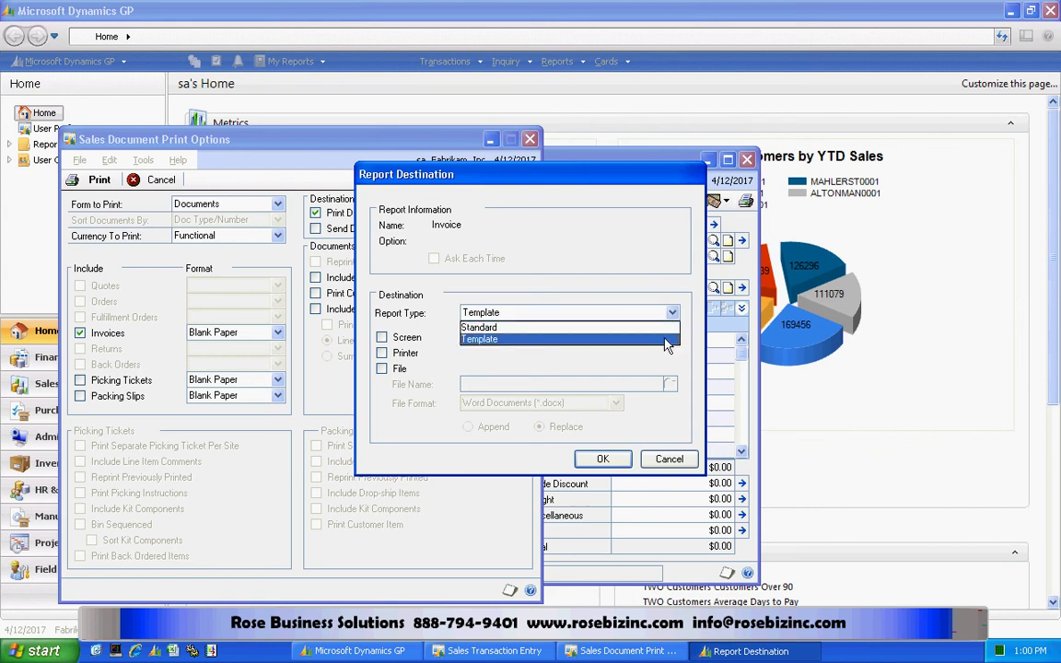
{"action": "left_click", "coordinate": [667, 344]}
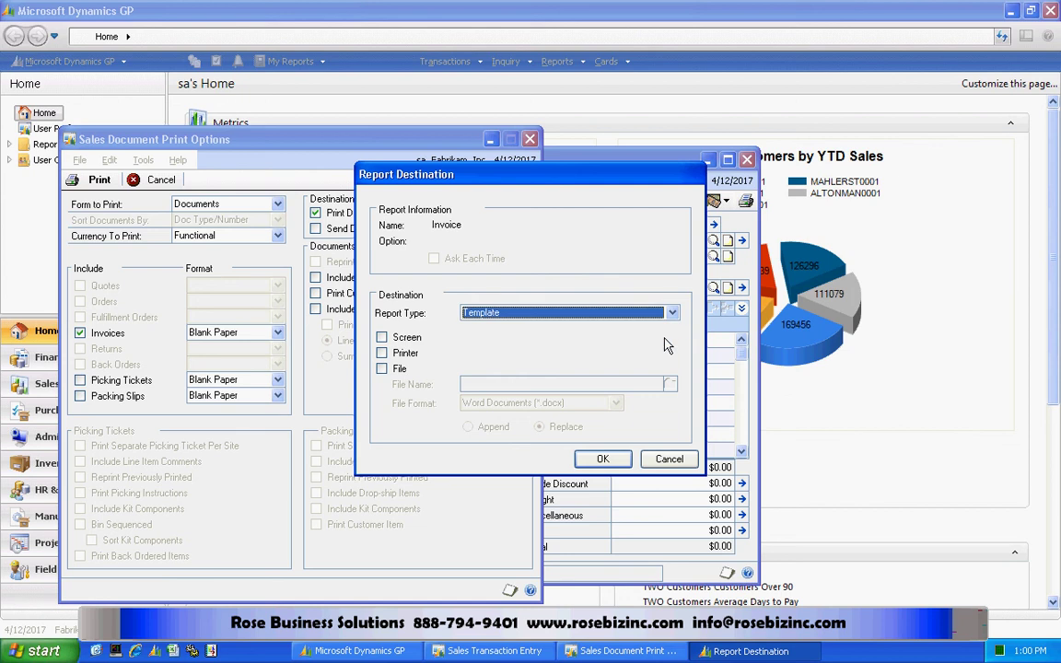
{"action": "left_click", "coordinate": [382, 337]}
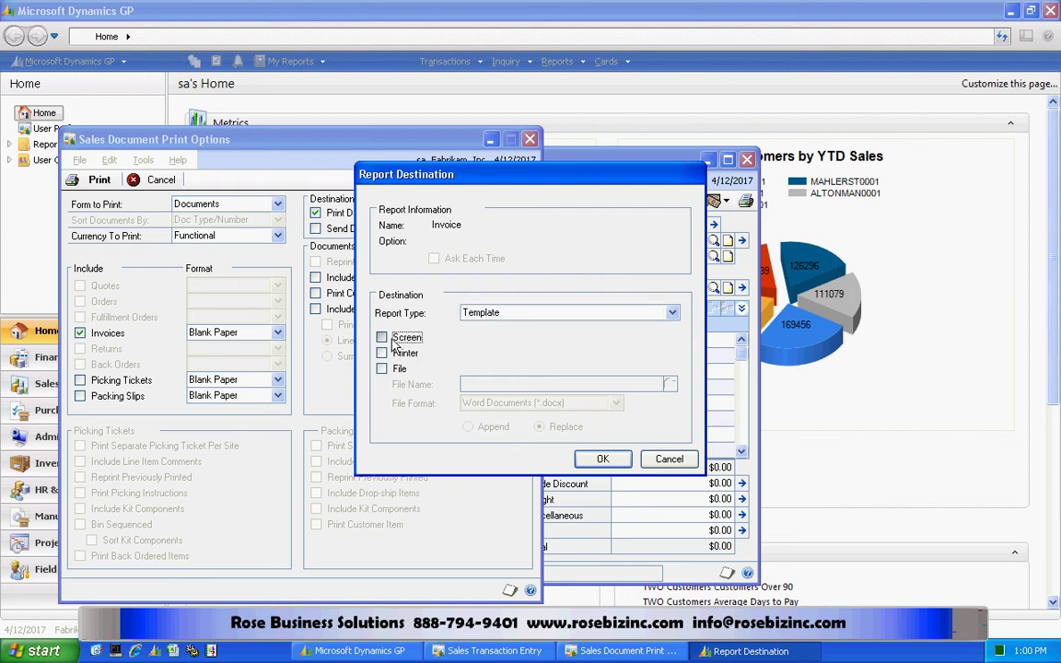
{"action": "left_click", "coordinate": [603, 458]}
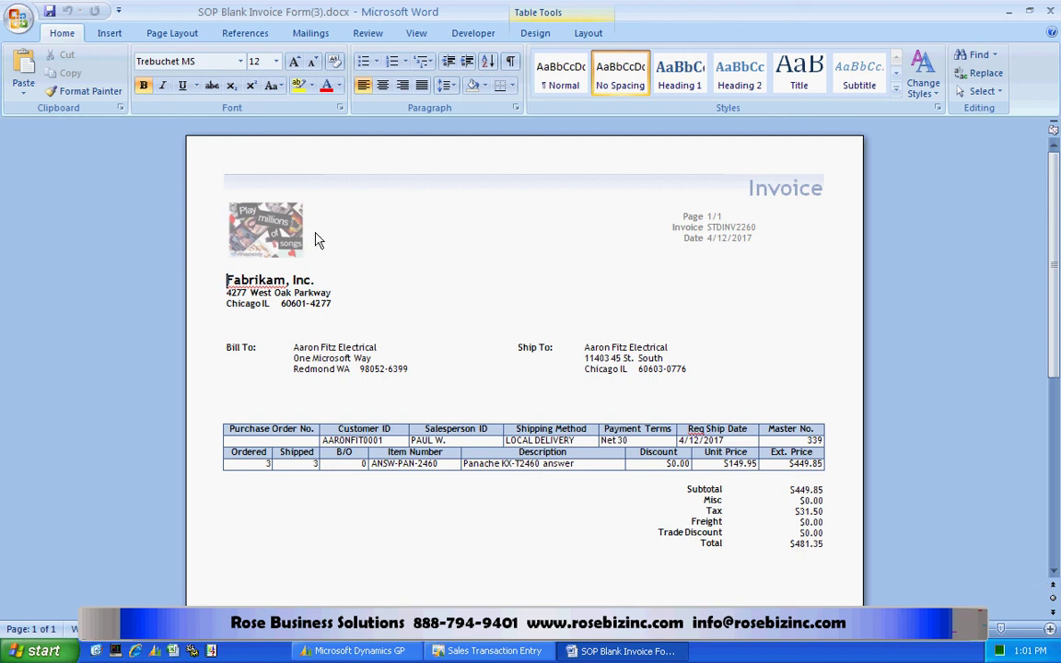
Open the generated invoice's header, containing the logo, for editing.
{"action": "double_click", "coordinate": [424, 271]}
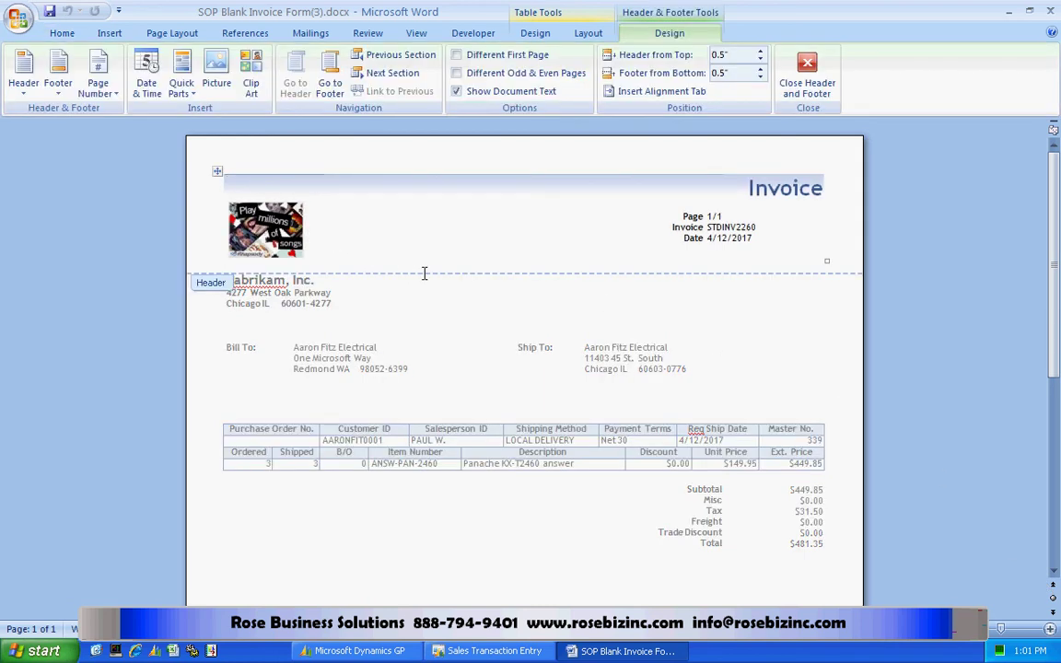